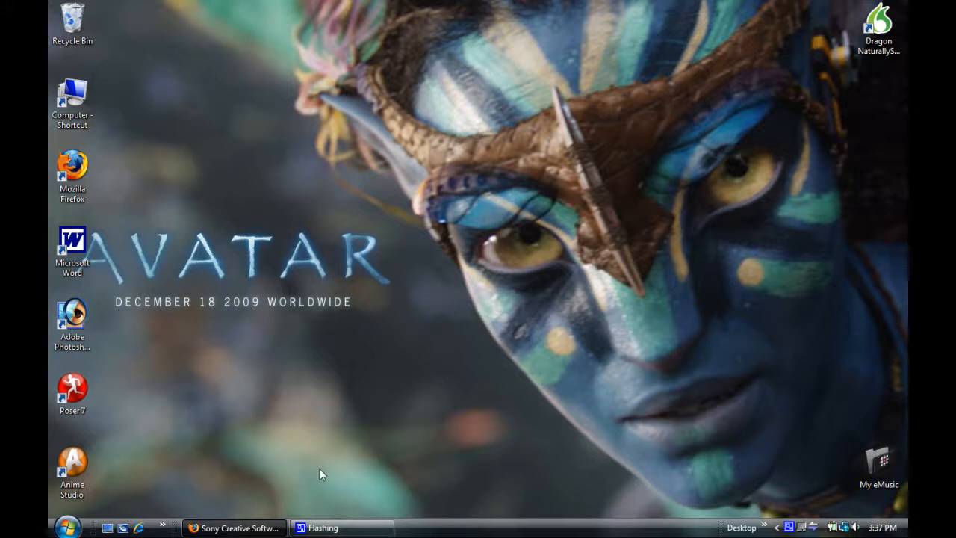
Step: Switch to Firefox and look over the Vegas product family page down to the Movie Studio editions
{"action": "left_click", "coordinate": [68, 527]}
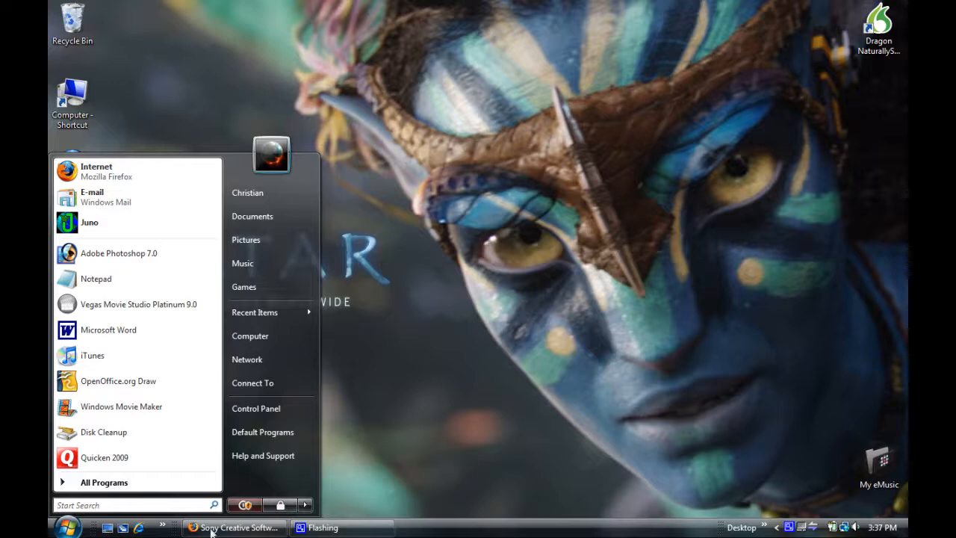
{"action": "left_click", "coordinate": [251, 532]}
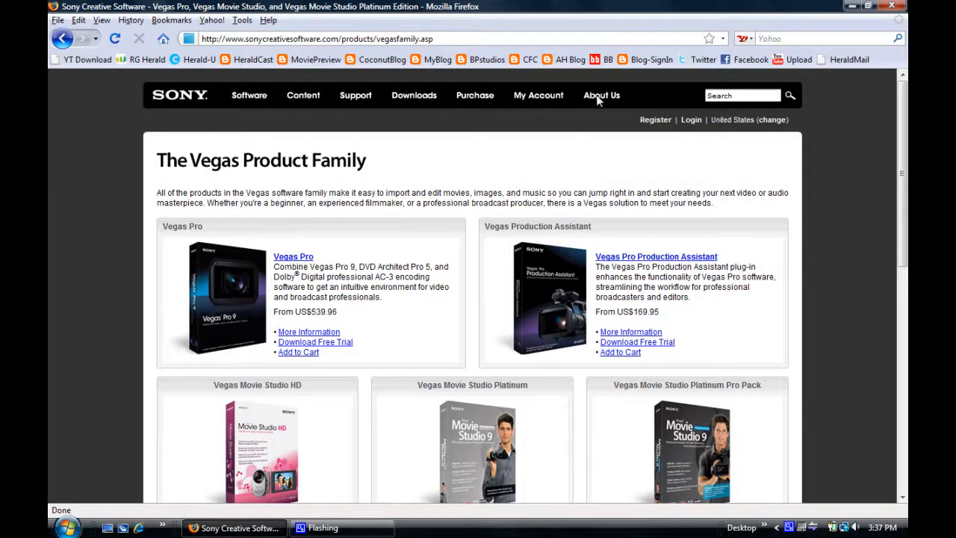
{"action": "left_click_drag", "start_coordinate": [905, 185], "coordinate": [902, 262]}
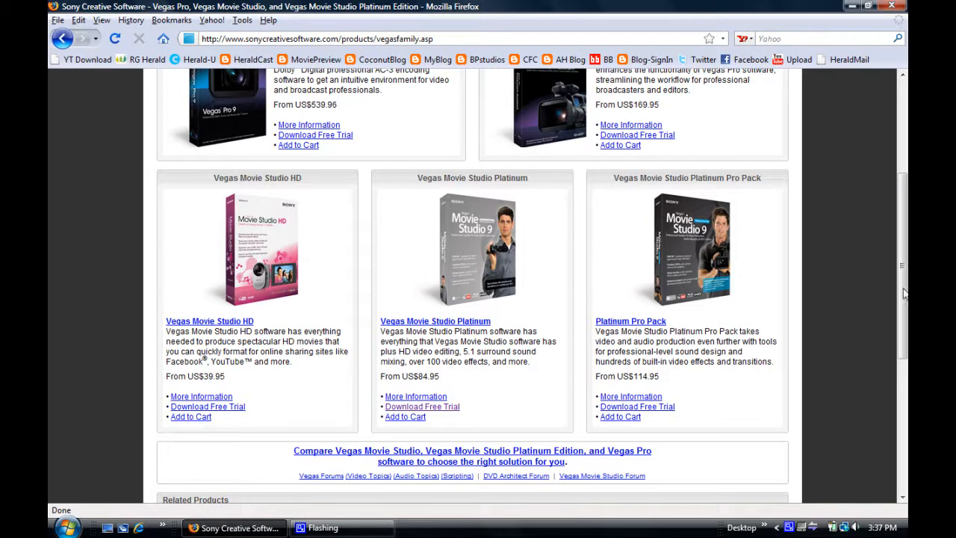
{"action": "left_click", "coordinate": [852, 6]}
Step: Launch Vegas Movie Studio Platinum 9.0 and name the new project "test 1"
{"action": "left_click", "coordinate": [67, 527]}
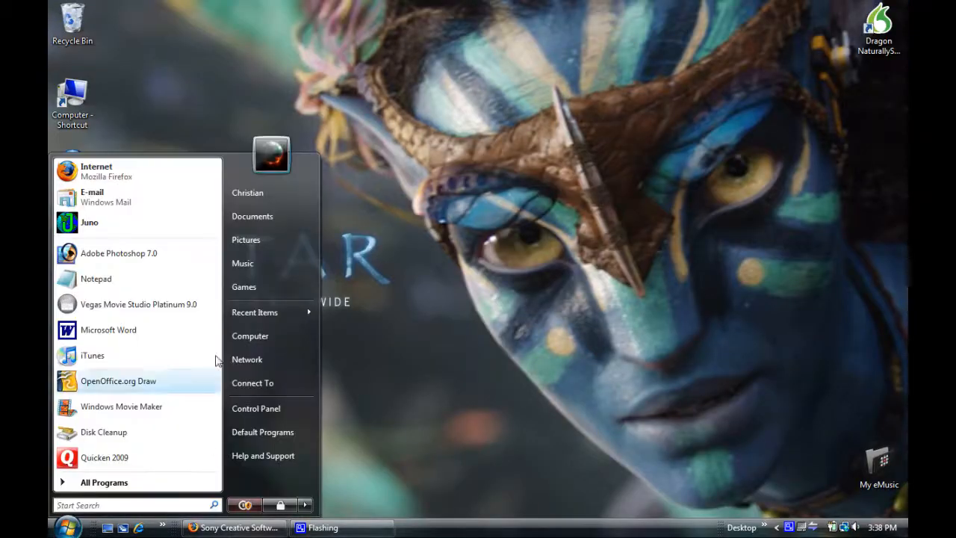
{"action": "left_click", "coordinate": [175, 307]}
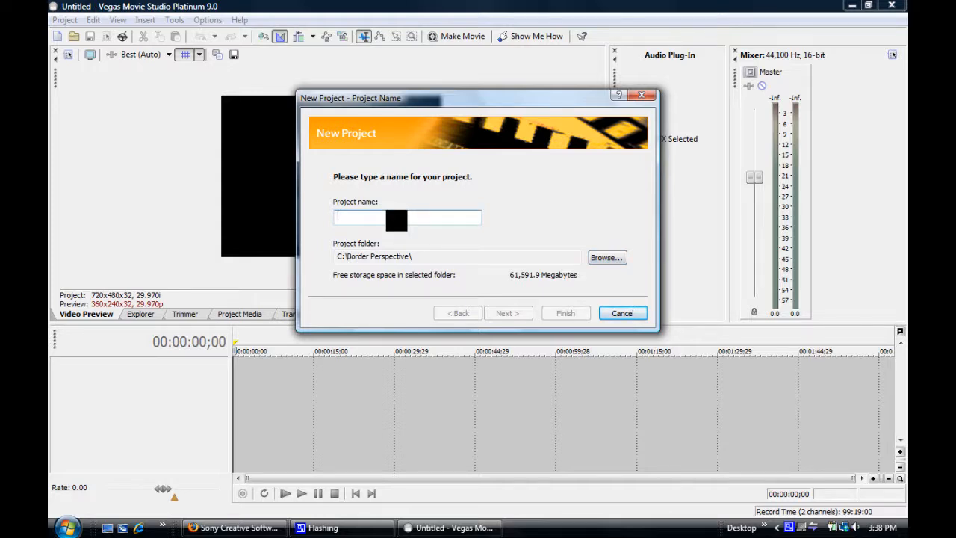
{"action": "type", "text": "test 1"}
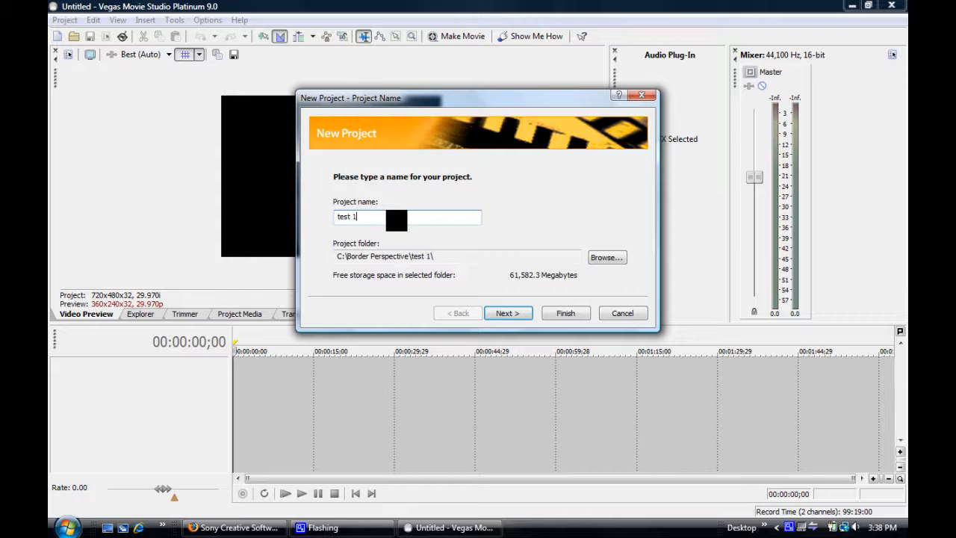
{"action": "left_click", "coordinate": [506, 313]}
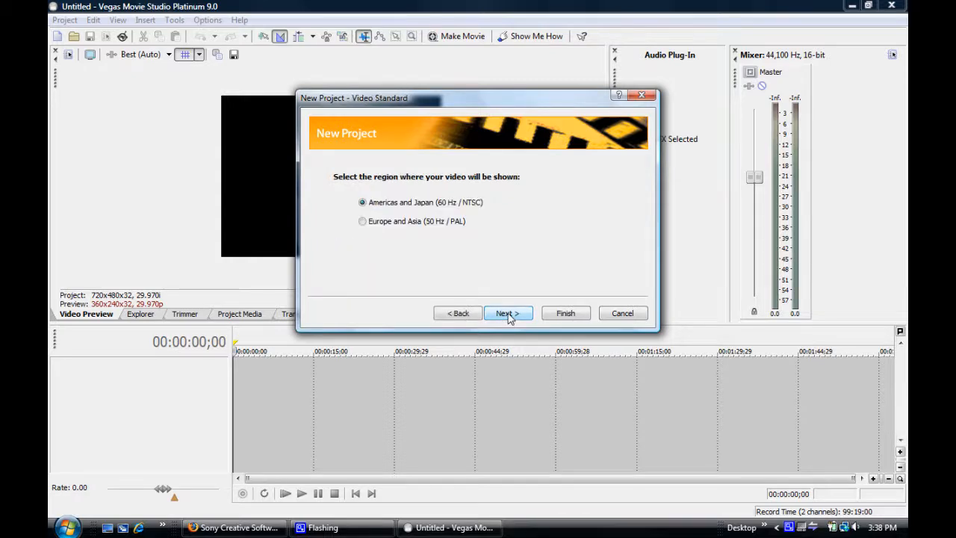
Step: Finish creating the project with the Americas and Japan (NTSC) region, undecided output type and 5.1 surround audio
{"action": "left_click", "coordinate": [519, 315]}
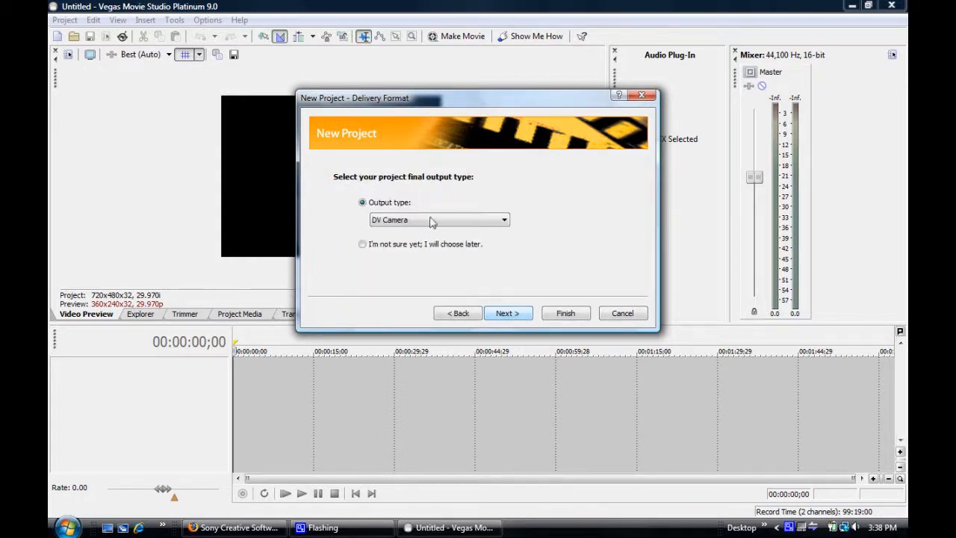
{"action": "left_click", "coordinate": [363, 247]}
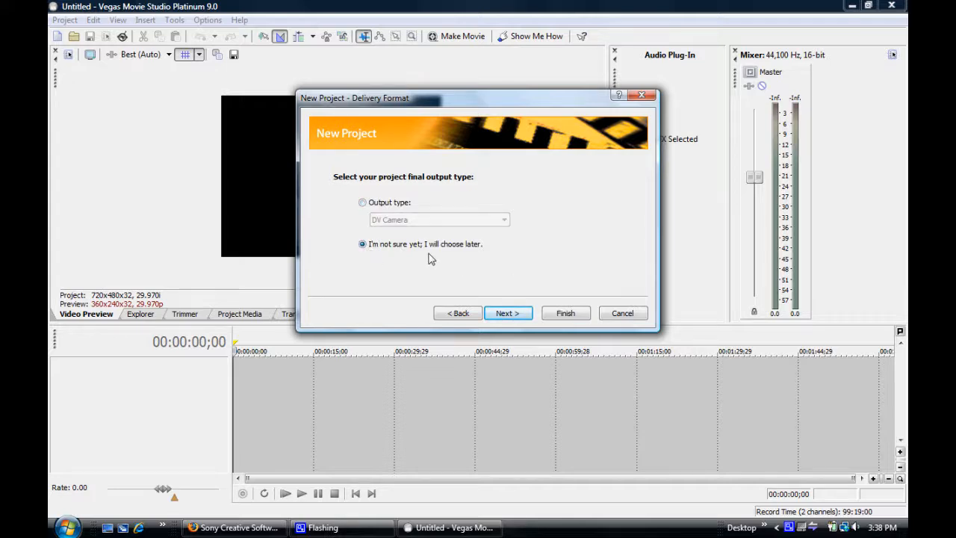
{"action": "left_click", "coordinate": [515, 318]}
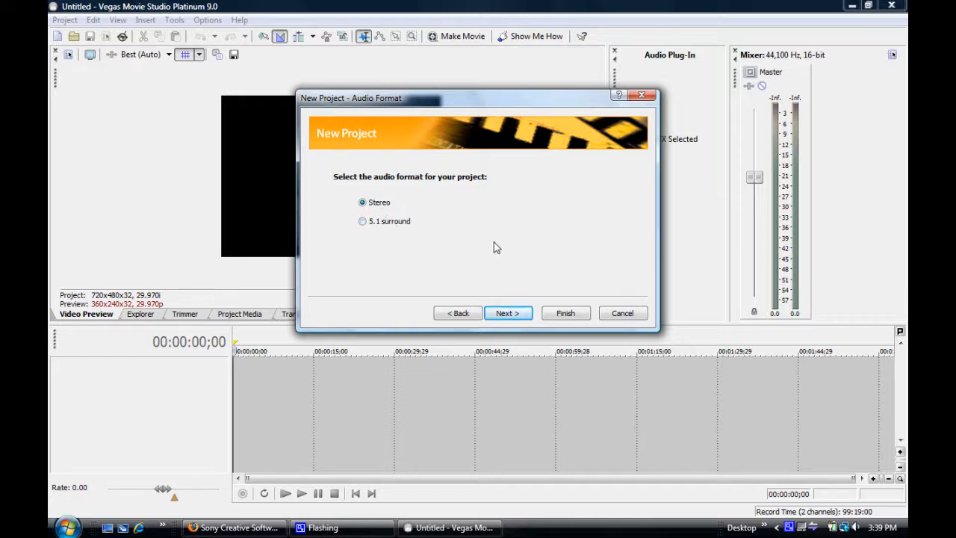
{"action": "left_click", "coordinate": [363, 224]}
{"action": "left_click", "coordinate": [514, 314]}
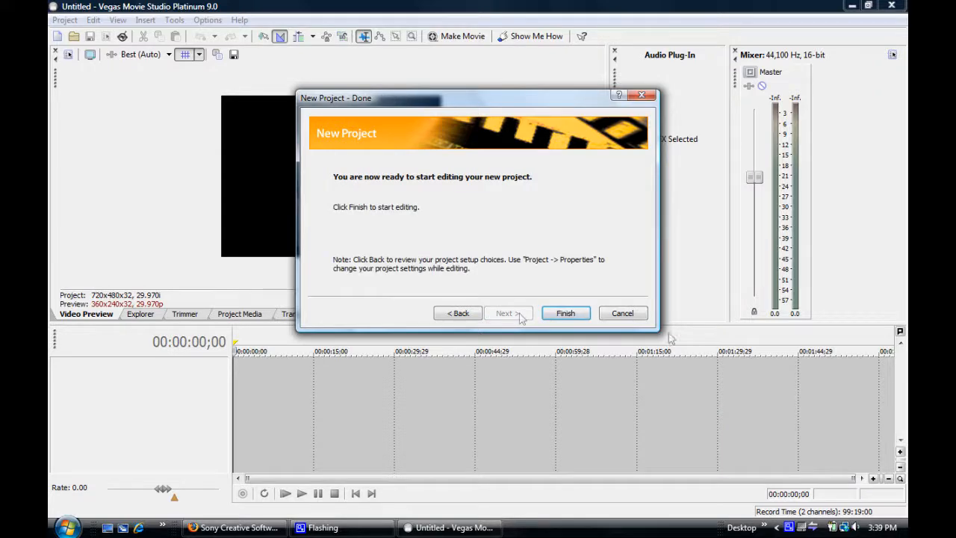
{"action": "left_click", "coordinate": [567, 316]}
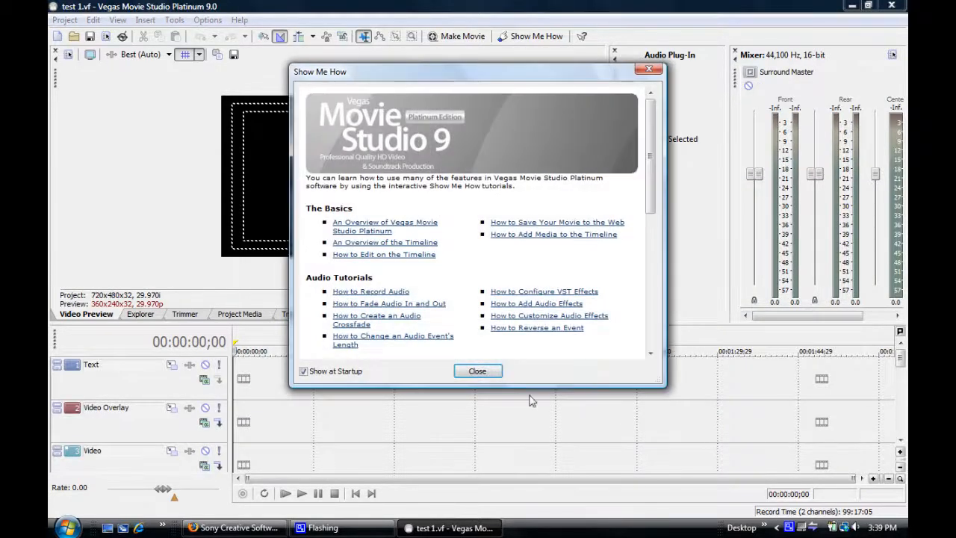
{"action": "left_click", "coordinate": [489, 372]}
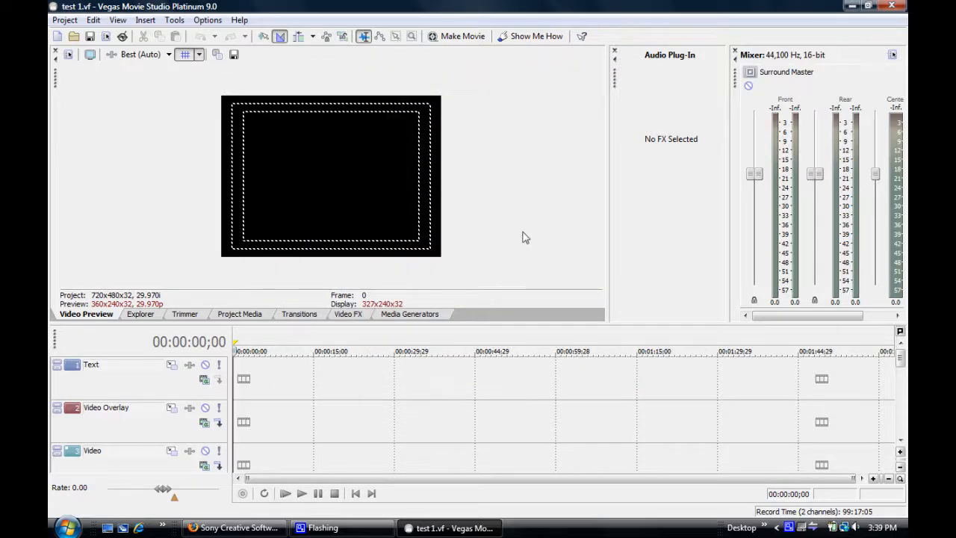
Step: Set the project's video template to NTSC DV Widescreen (720x480, 29.970 fps) and its full-resolution rendering quality to Best
{"action": "left_click", "coordinate": [68, 57]}
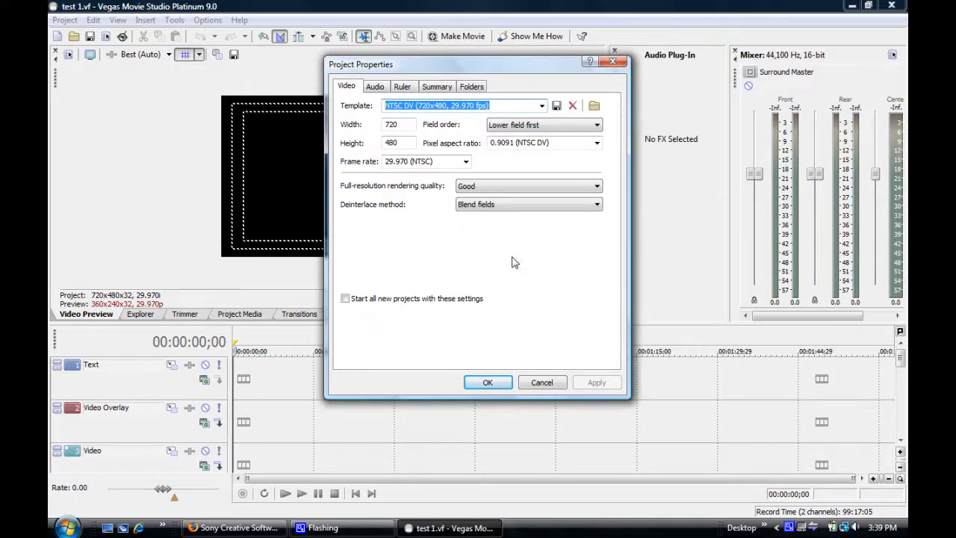
{"action": "left_click", "coordinate": [542, 106]}
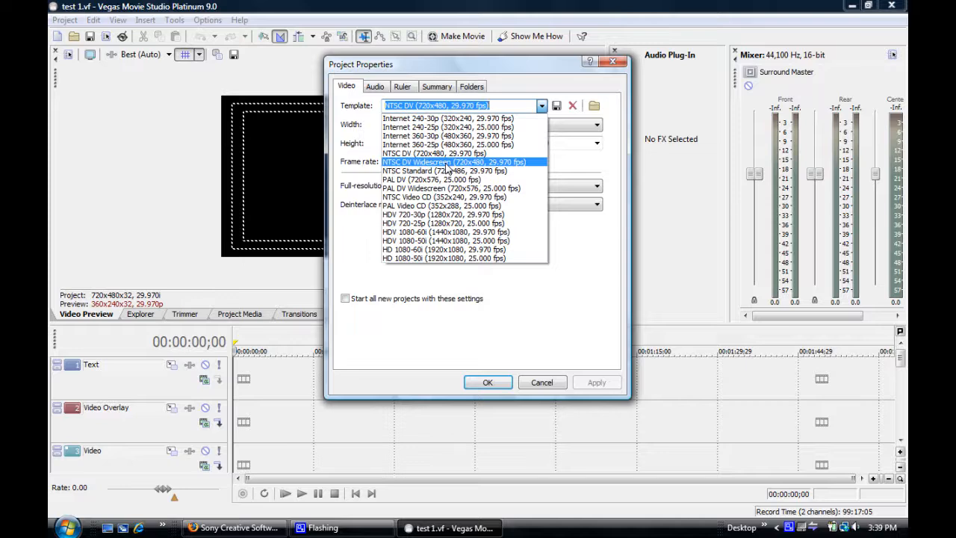
{"action": "left_click", "coordinate": [449, 163]}
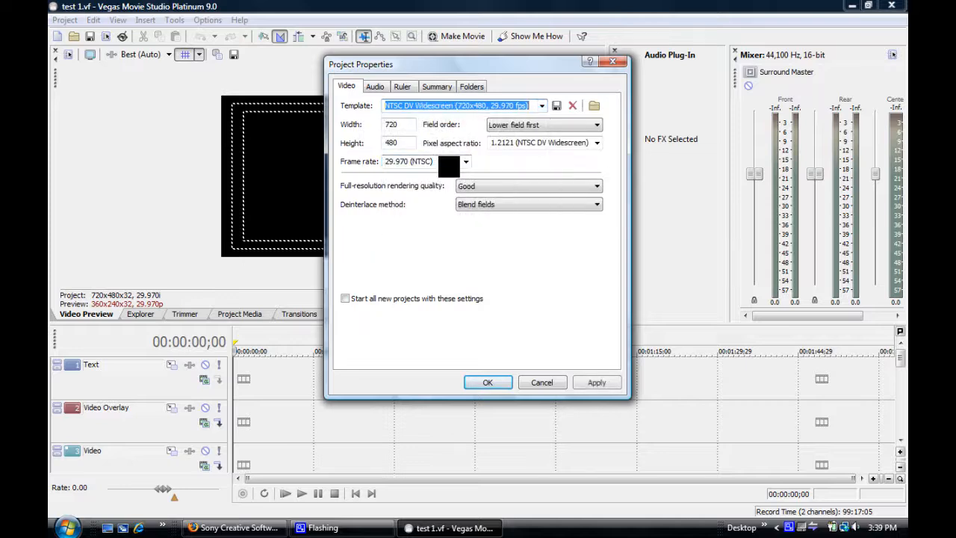
{"action": "left_click", "coordinate": [597, 190]}
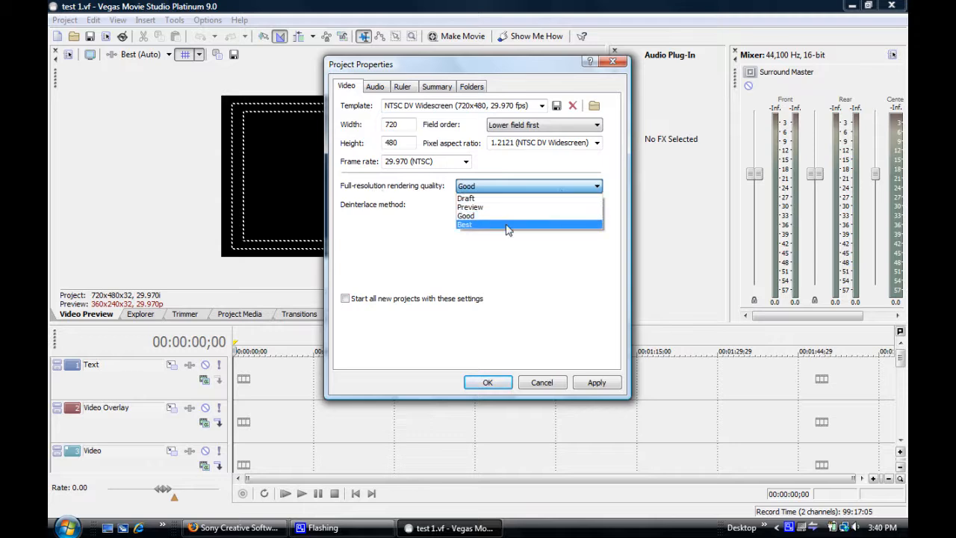
{"action": "left_click", "coordinate": [478, 226]}
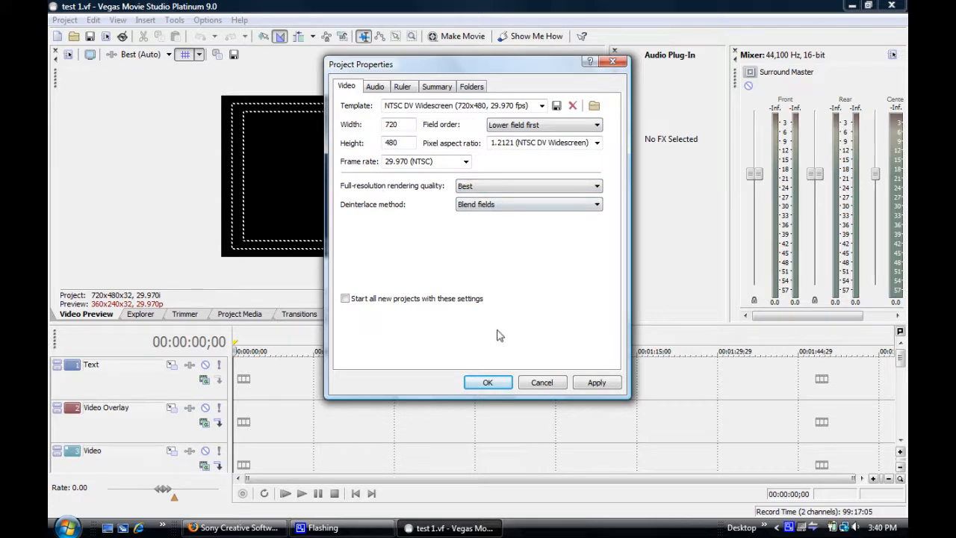
{"action": "left_click", "coordinate": [489, 383]}
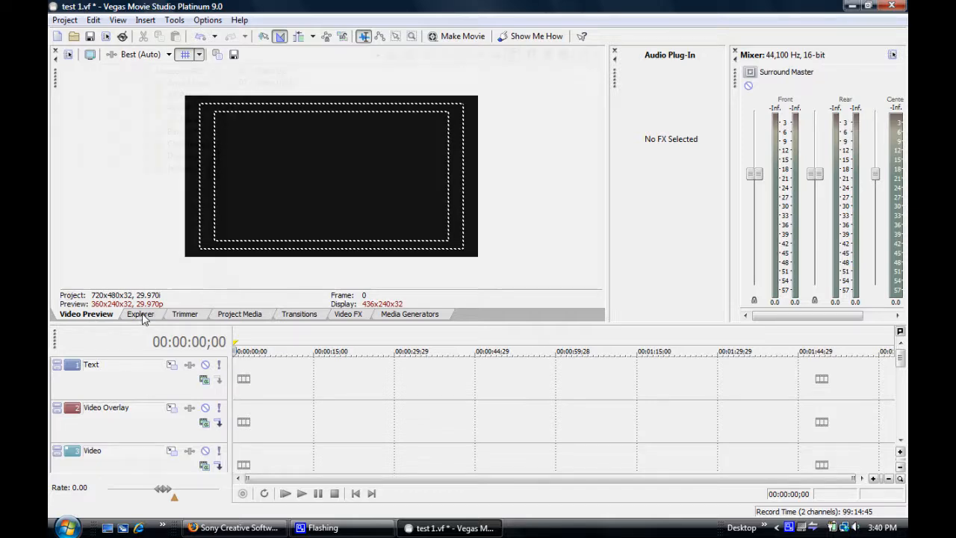
Step: Look over the Explorer, Trimmer, Project Media and Transitions views, including the Linear Wipe and Portals transition presets
{"action": "left_click", "coordinate": [142, 316]}
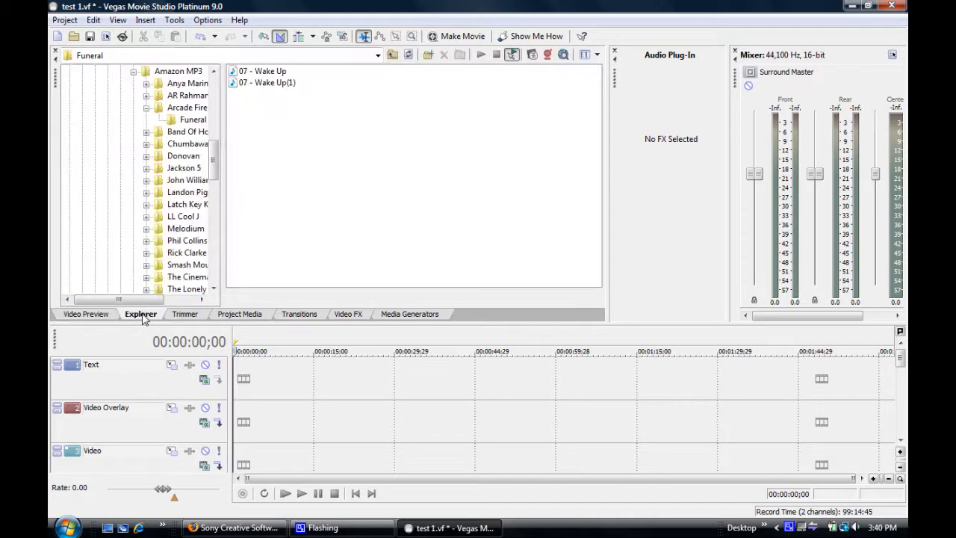
{"action": "left_click", "coordinate": [189, 317]}
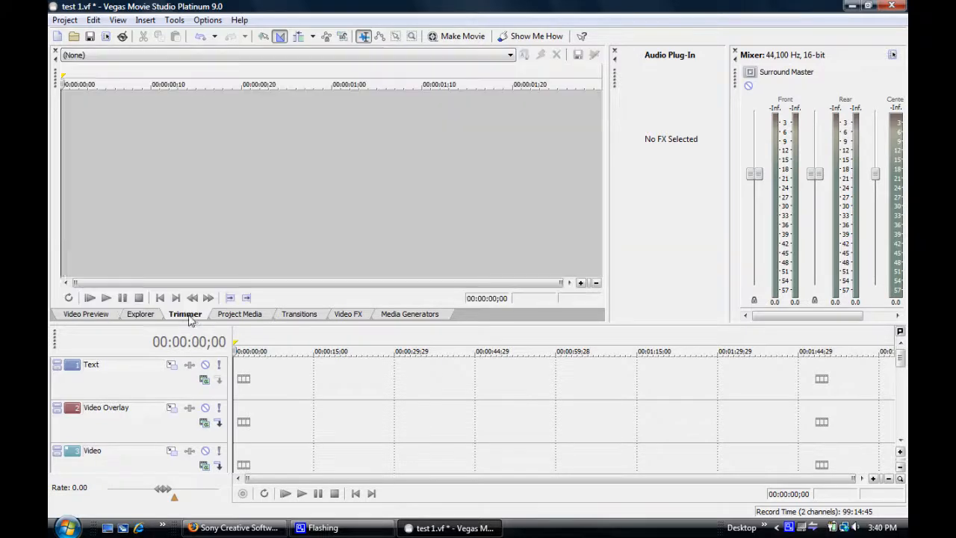
{"action": "left_click", "coordinate": [242, 318]}
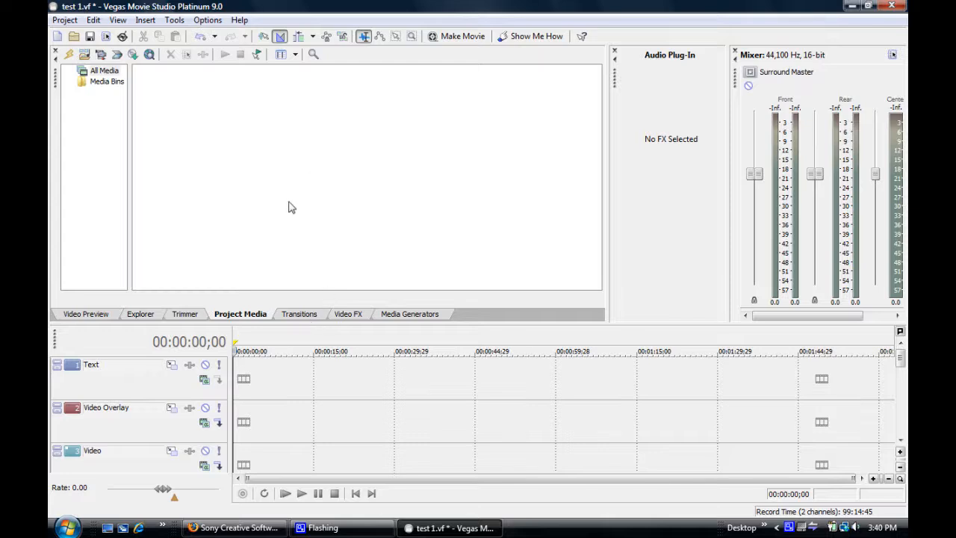
{"action": "left_click", "coordinate": [299, 314]}
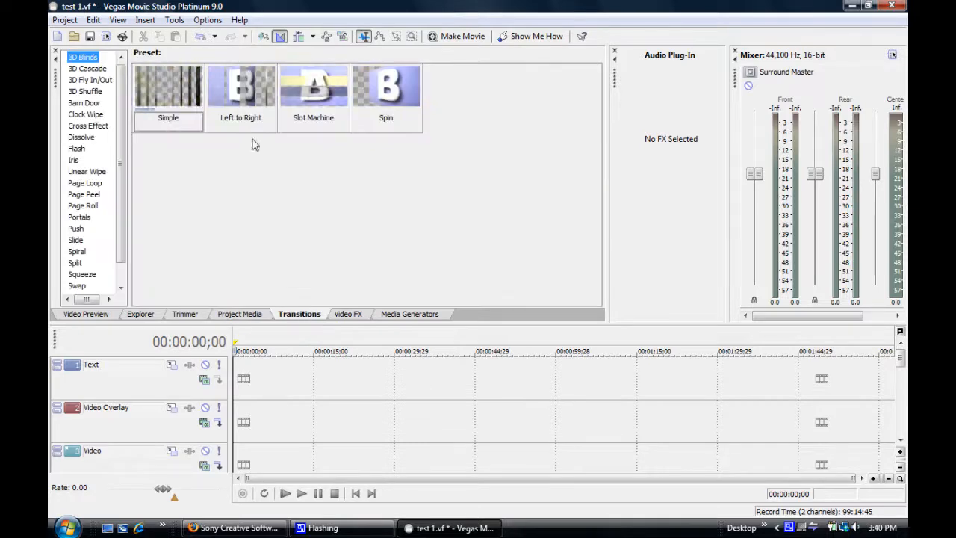
{"action": "left_click", "coordinate": [88, 114]}
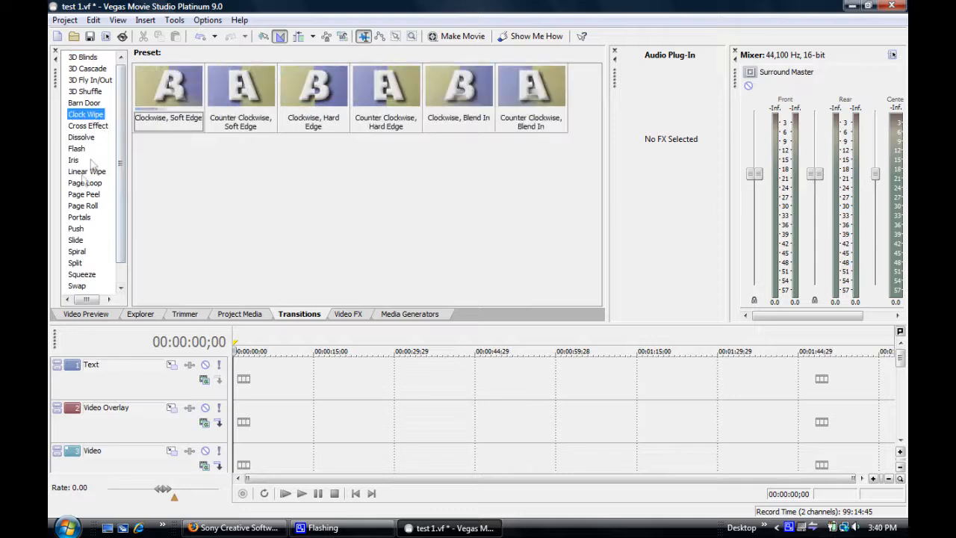
{"action": "left_click", "coordinate": [85, 174]}
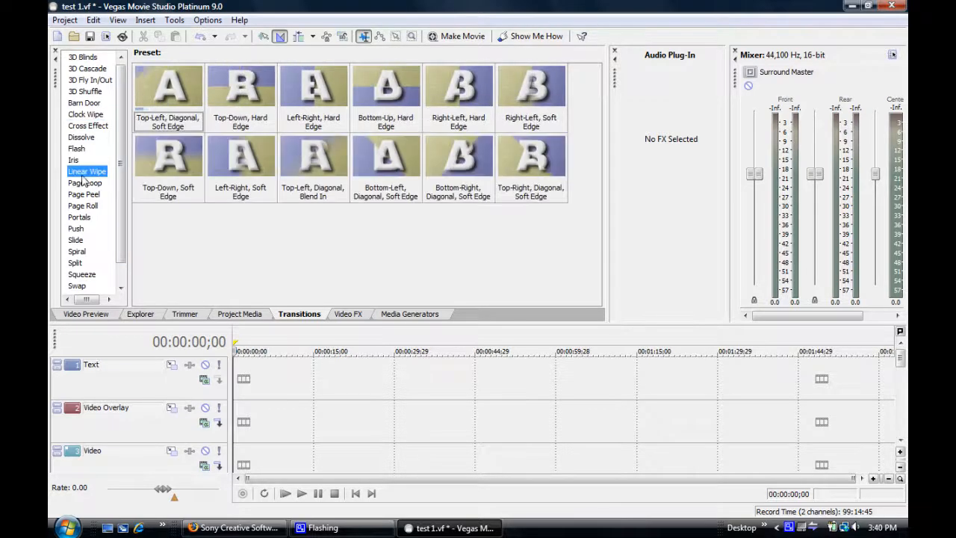
{"action": "left_click", "coordinate": [82, 217]}
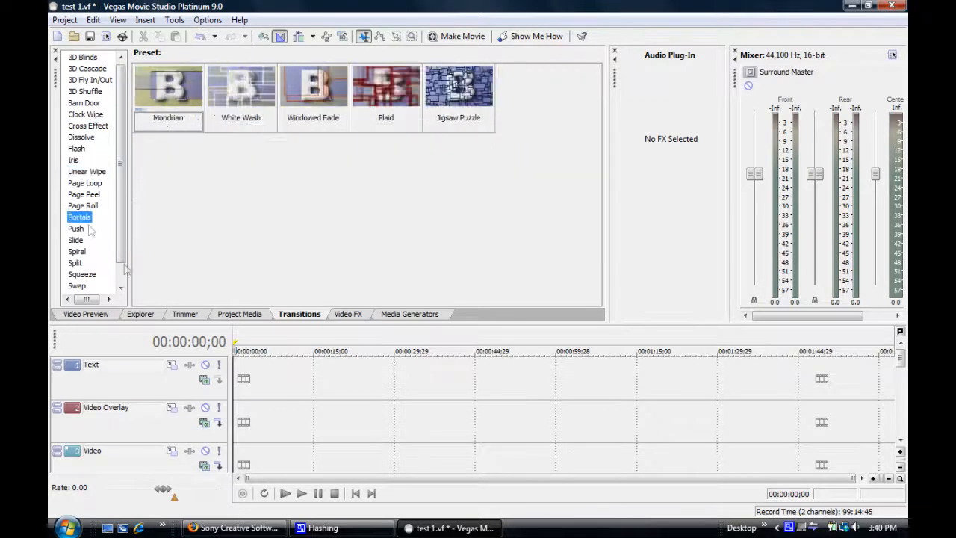
Step: Look through the Video FX presets for Broadcast Colors, Color Balance, Convolution Kernel, Border and Bump Map
{"action": "left_click", "coordinate": [360, 315]}
{"action": "left_click", "coordinate": [124, 116]}
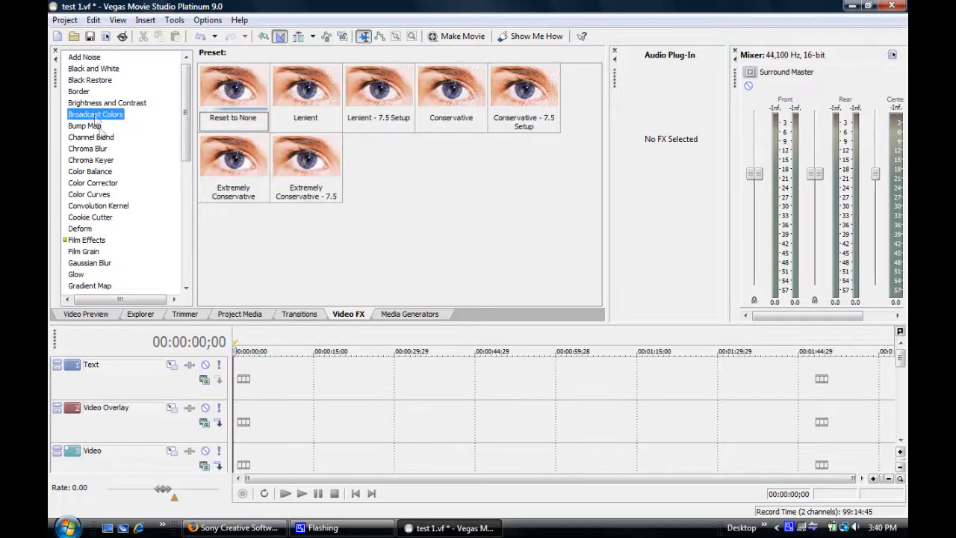
{"action": "left_click", "coordinate": [94, 172]}
{"action": "left_click", "coordinate": [106, 205]}
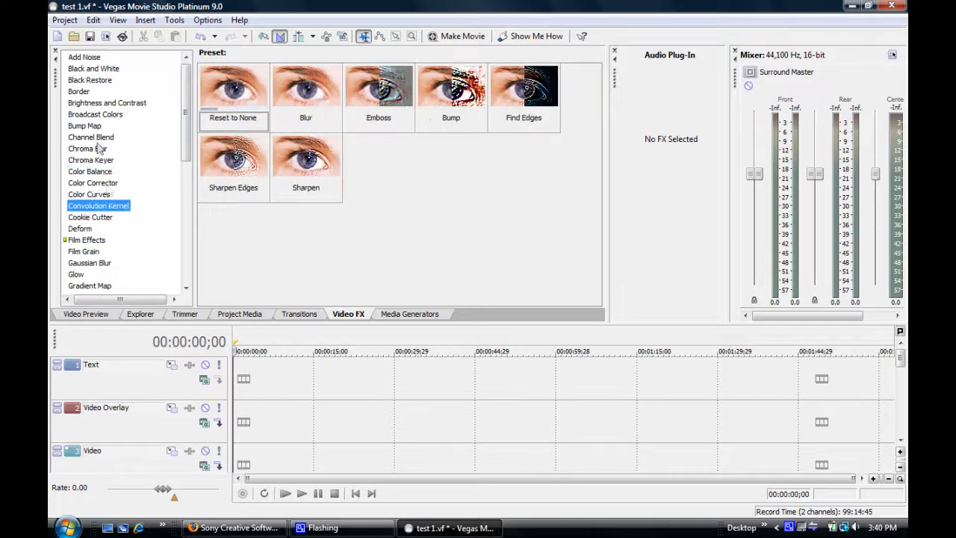
{"action": "left_click", "coordinate": [83, 91]}
{"action": "left_click", "coordinate": [88, 126]}
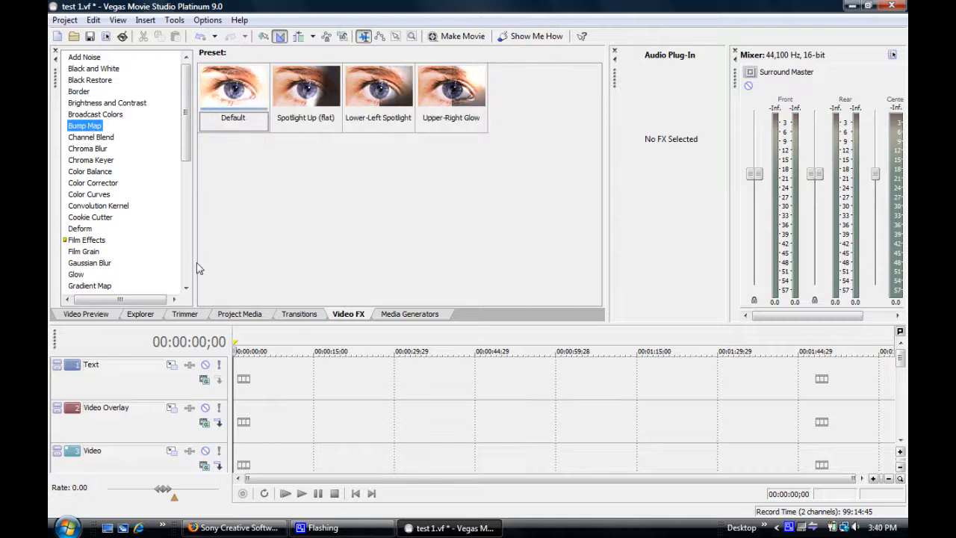
Step: Examine the Noise Texture, Solid Color, Test Pattern, Text and Checkerboard media generators, and return to the video preview
{"action": "left_click", "coordinate": [412, 318]}
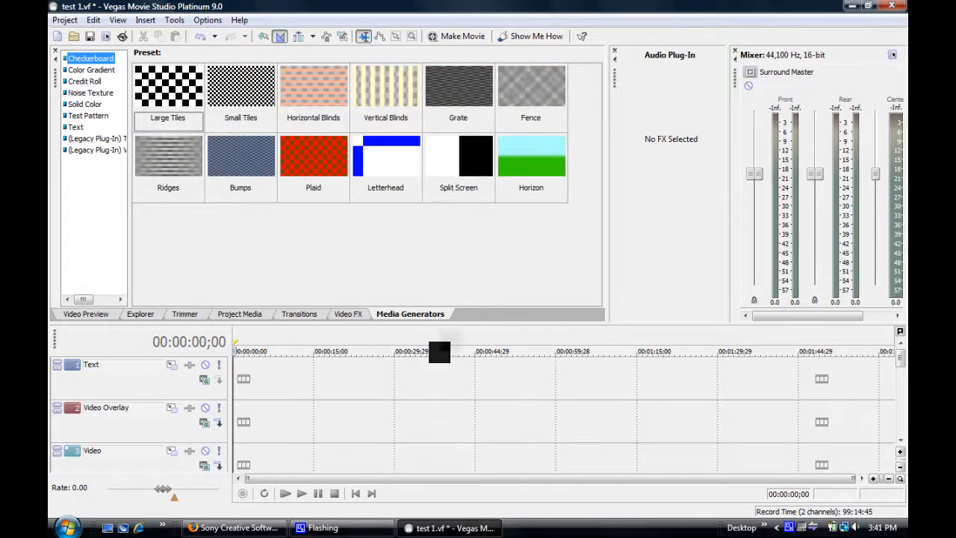
{"action": "left_click", "coordinate": [93, 93]}
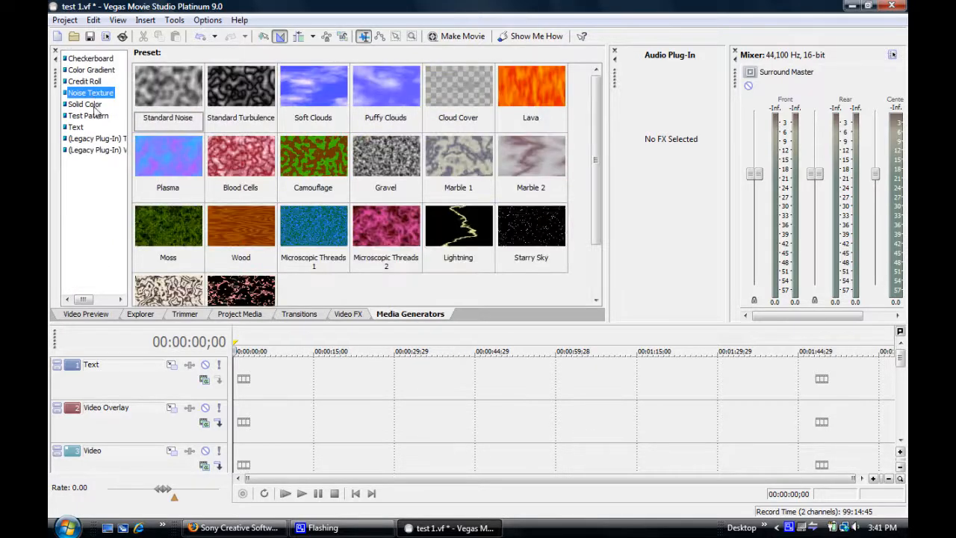
{"action": "left_click", "coordinate": [89, 104]}
{"action": "left_click", "coordinate": [90, 117]}
{"action": "left_click", "coordinate": [76, 127]}
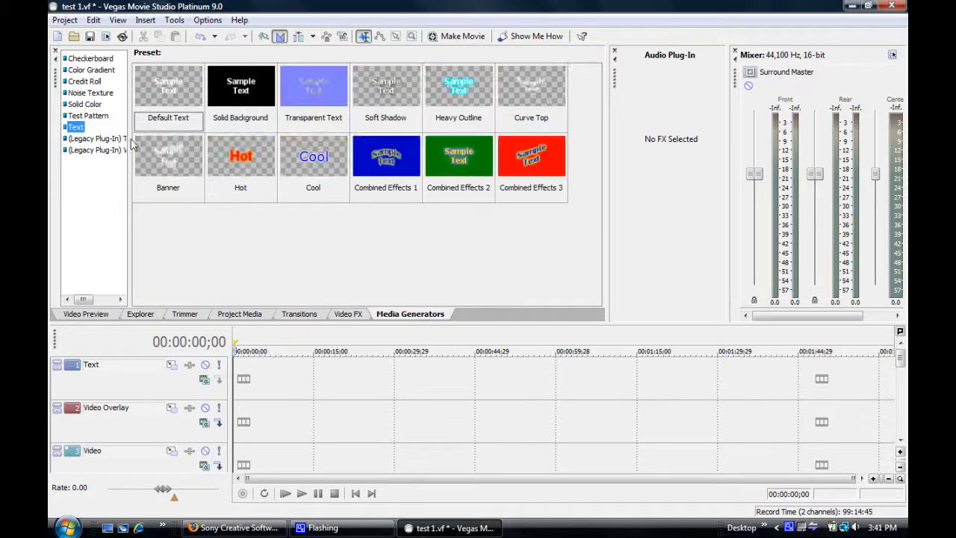
{"action": "left_click", "coordinate": [93, 59]}
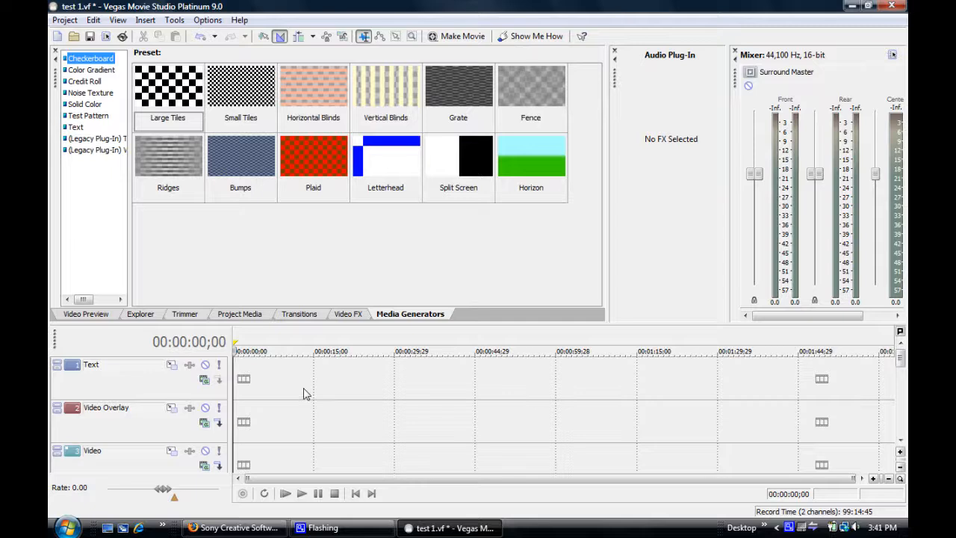
{"action": "left_click", "coordinate": [86, 314]}
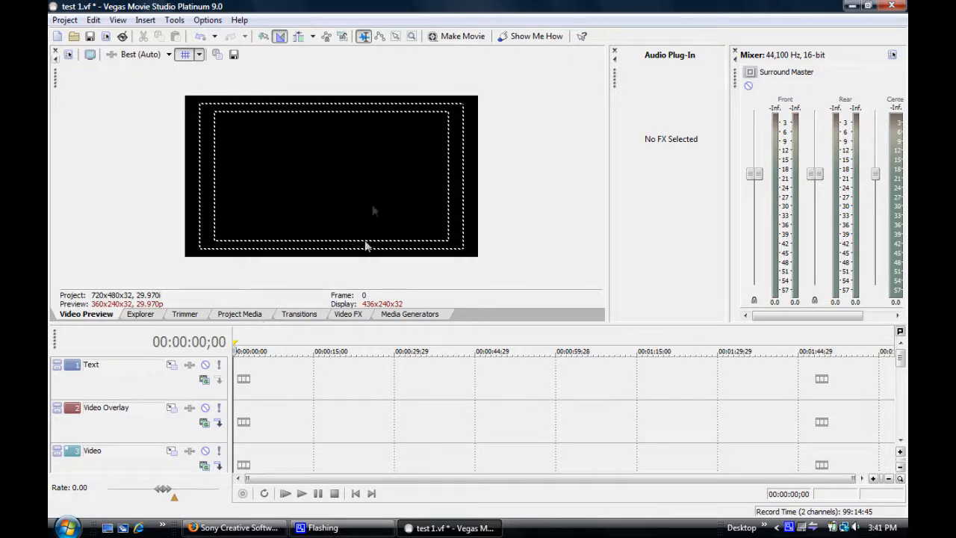
Step: Place the Bloopers(HD) clip from the BPS Short Films "For The Web" folder at the start of the Video track
{"action": "left_click", "coordinate": [145, 314]}
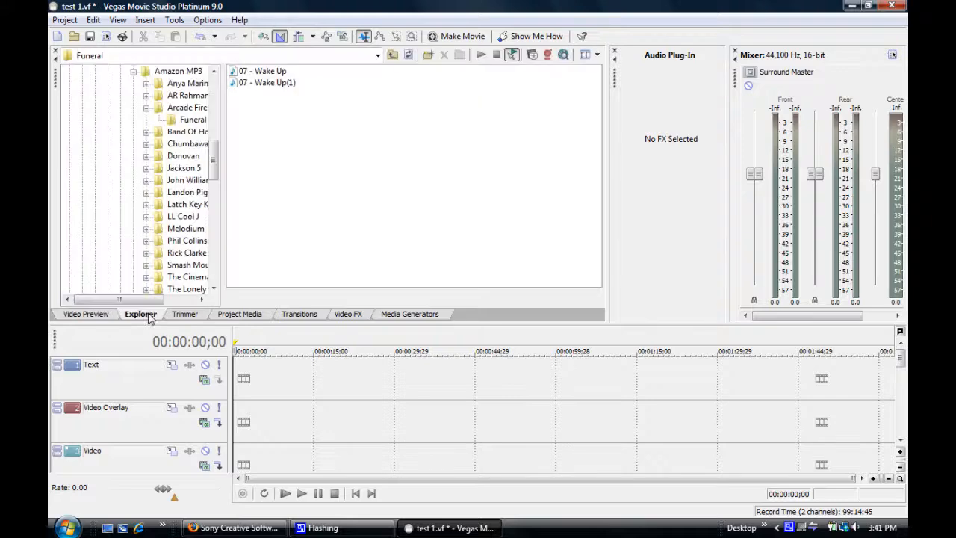
{"action": "left_click_drag", "start_coordinate": [213, 166], "coordinate": [213, 97]}
{"action": "left_click", "coordinate": [95, 109]}
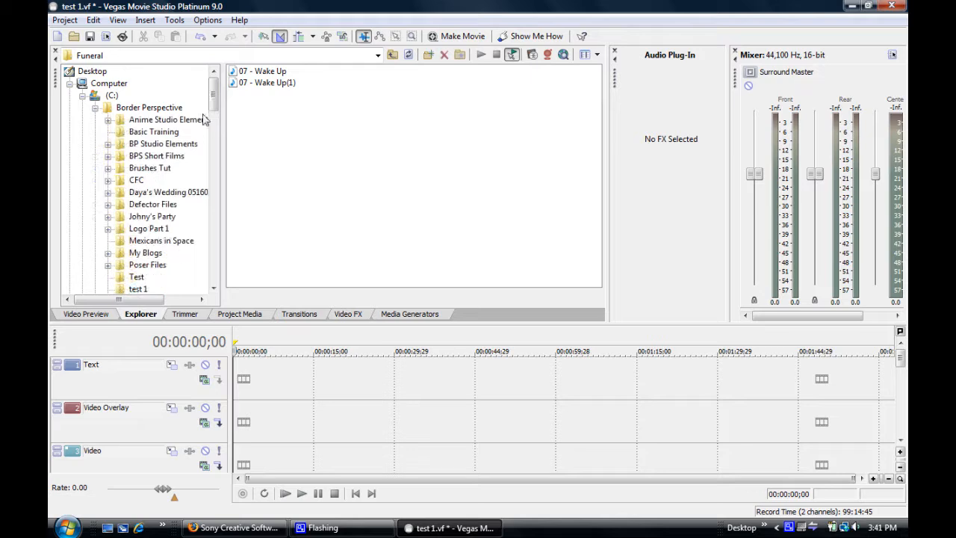
{"action": "left_click", "coordinate": [108, 156]}
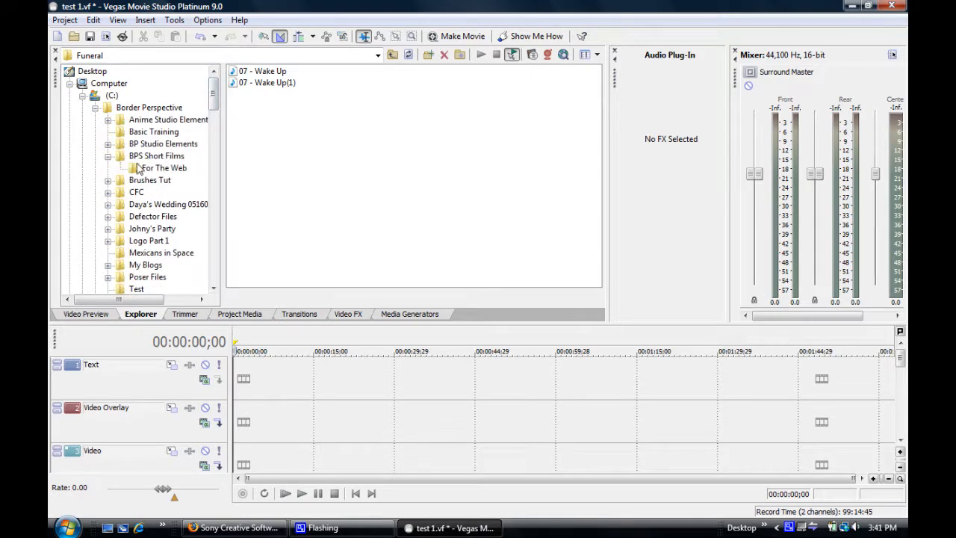
{"action": "left_click", "coordinate": [161, 168]}
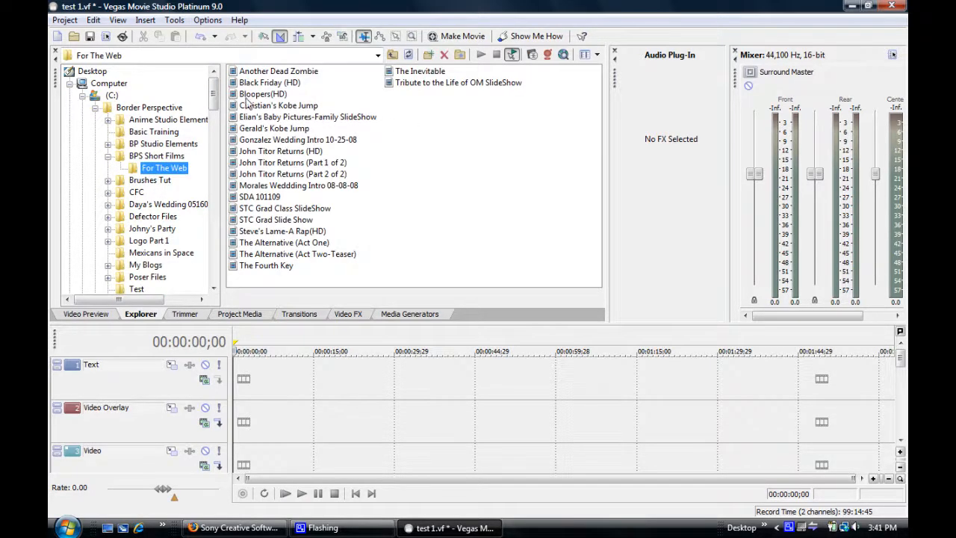
{"action": "left_click", "coordinate": [254, 94]}
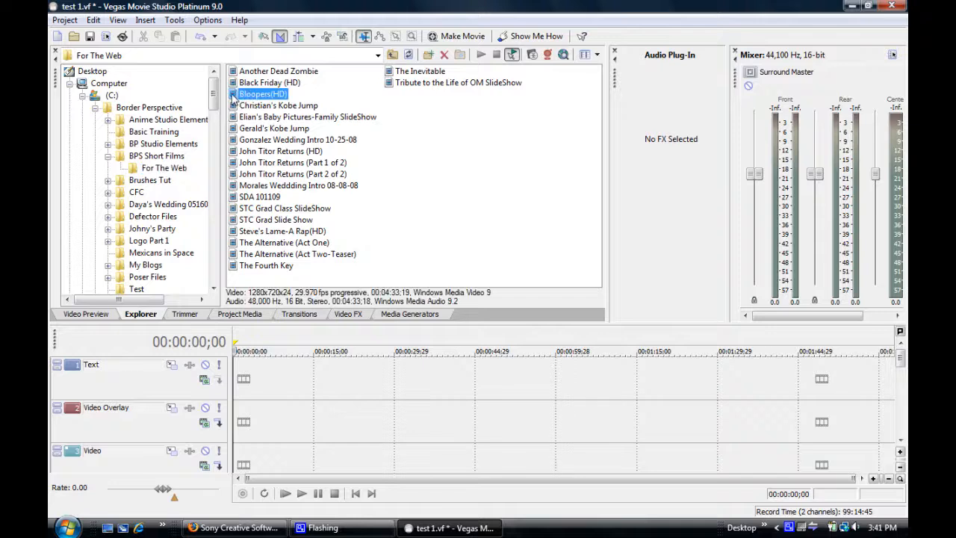
{"action": "left_click_drag", "start_coordinate": [278, 291], "coordinate": [243, 461]}
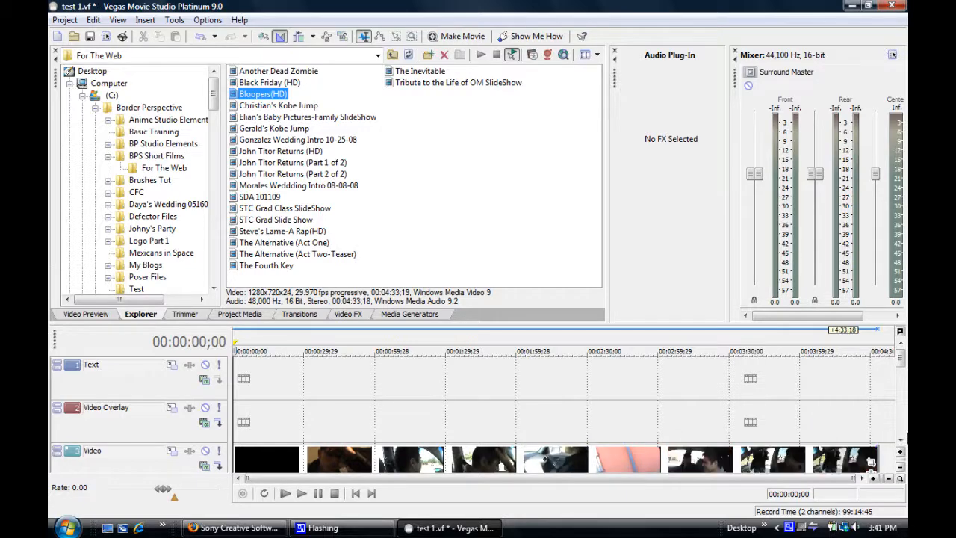
Step: Enlarge the timeline area so the Video track and the audio tracks below it have more room
{"action": "left_click", "coordinate": [902, 442]}
{"action": "left_click", "coordinate": [901, 441]}
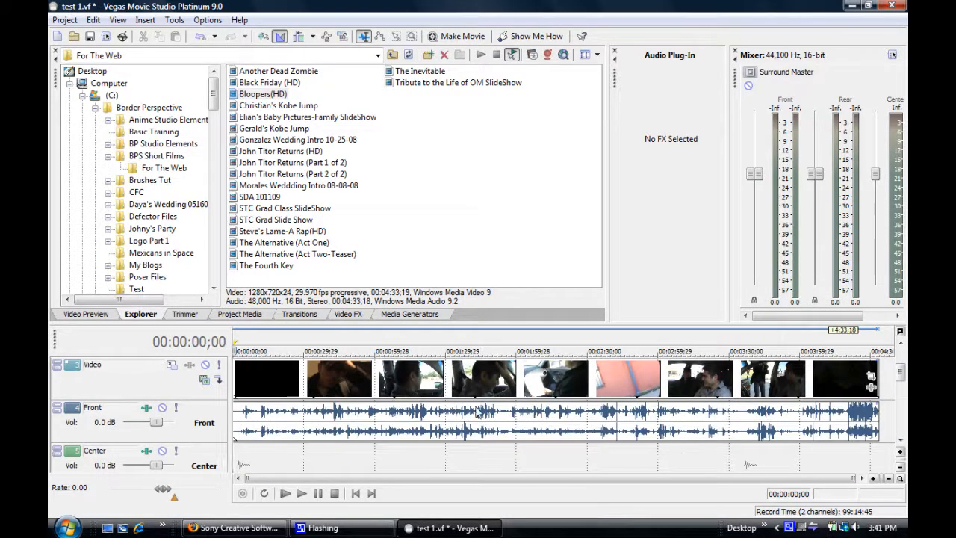
{"action": "left_click_drag", "start_coordinate": [498, 324], "coordinate": [501, 292]}
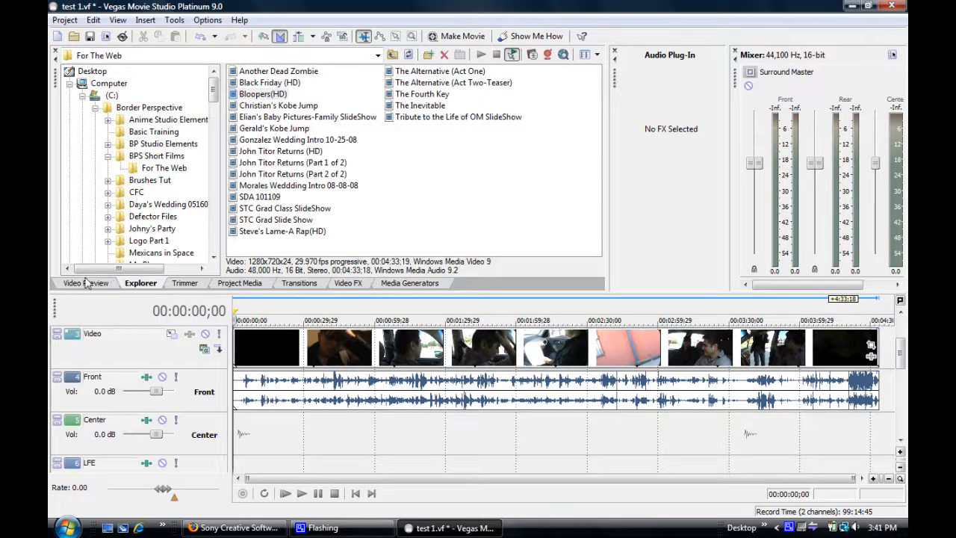
Step: Show the video preview and examine frames at several points along the clip on the Video track
{"action": "key", "text": "alt+6"}
{"action": "left_click", "coordinate": [416, 358]}
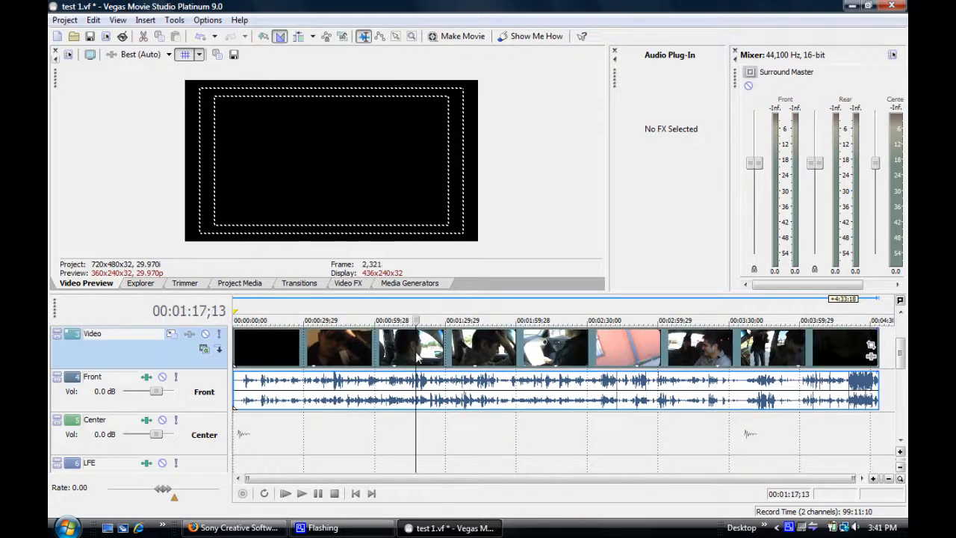
{"action": "left_click", "coordinate": [557, 359]}
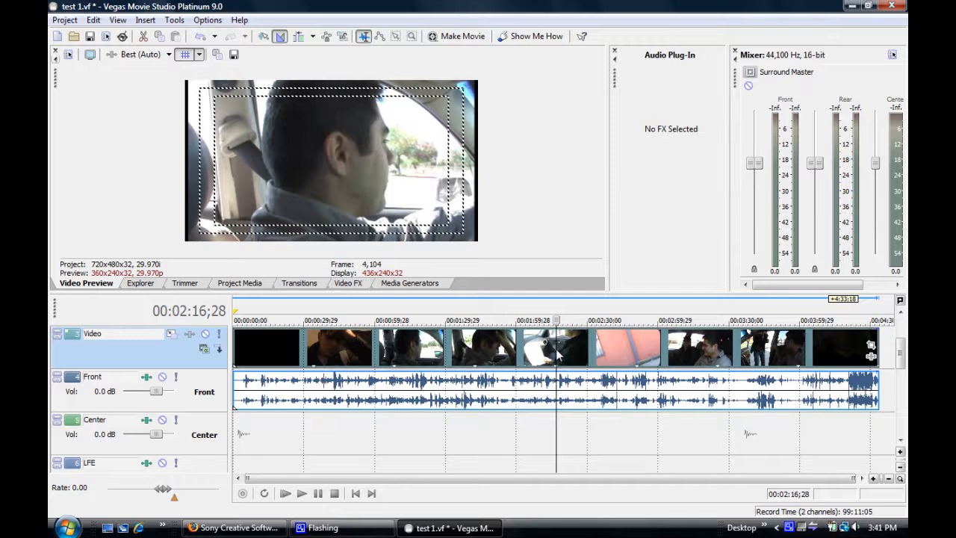
{"action": "left_click", "coordinate": [691, 364]}
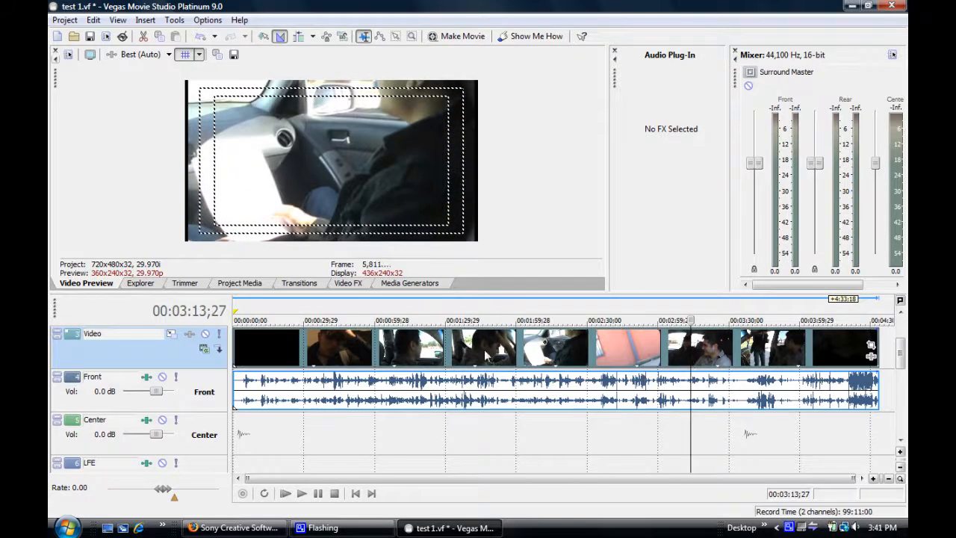
{"action": "left_click", "coordinate": [462, 367]}
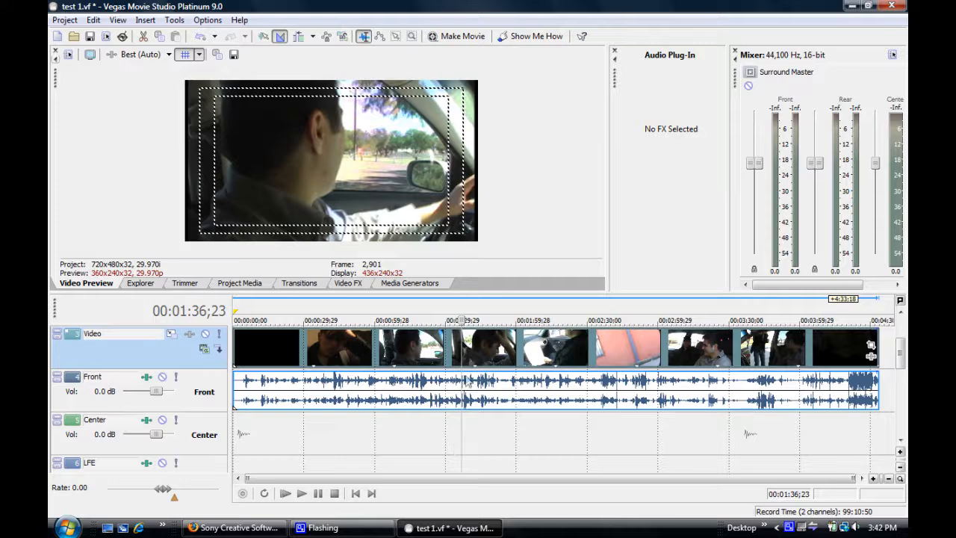
{"action": "left_click", "coordinate": [483, 377]}
{"action": "left_click", "coordinate": [562, 354]}
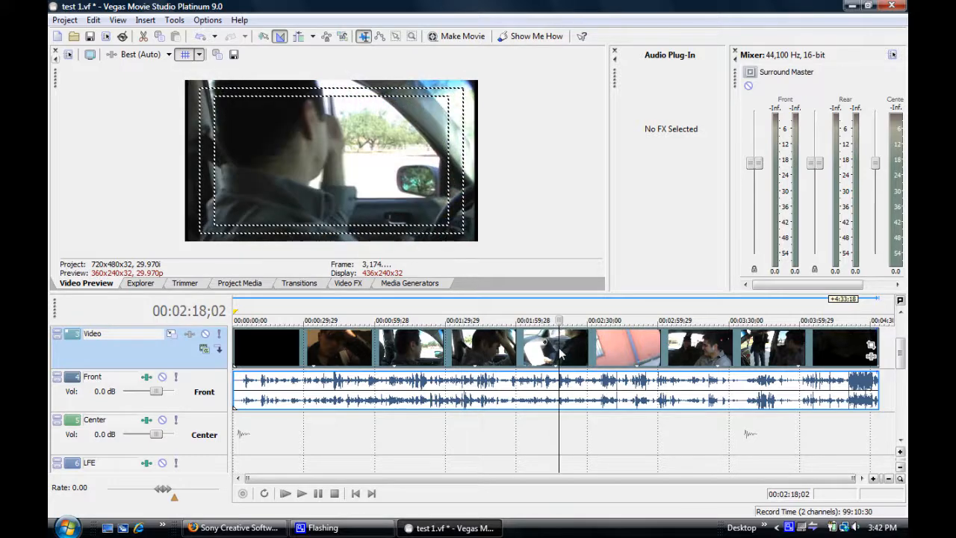
{"action": "left_click", "coordinate": [648, 357]}
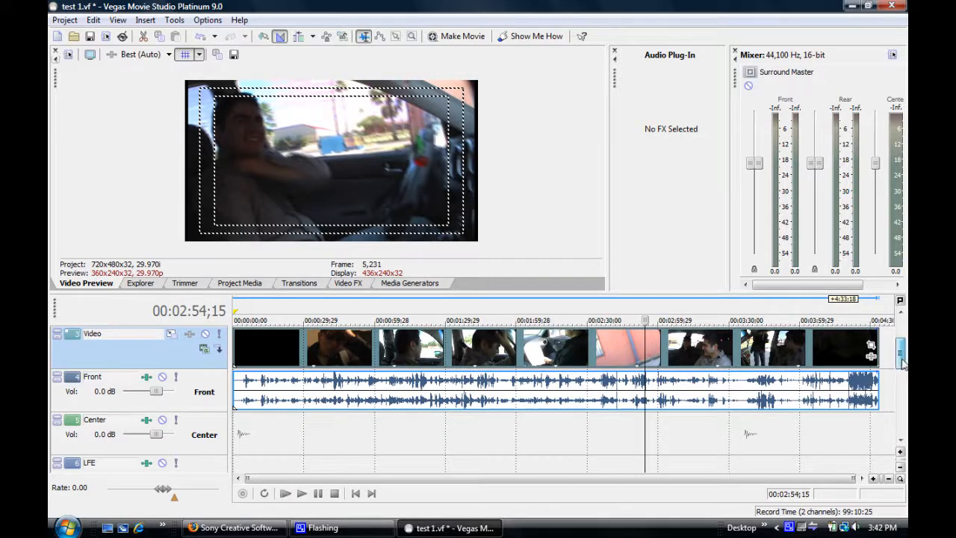
Step: Move the Voice and Music tracks above the LFE track, keeping Voice first
{"action": "left_click", "coordinate": [900, 443]}
{"action": "left_click", "coordinate": [900, 442]}
{"action": "left_click", "coordinate": [900, 446]}
{"action": "left_click", "coordinate": [118, 427]}
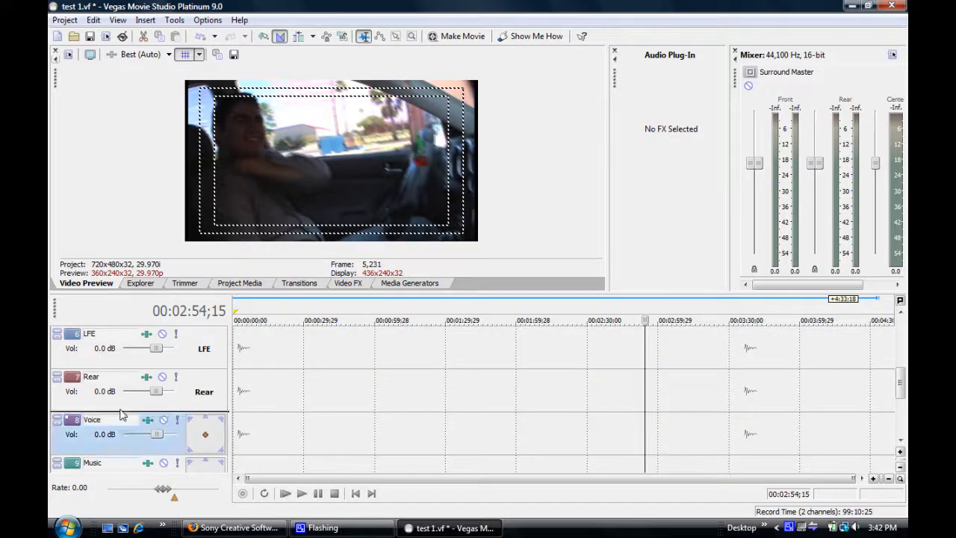
{"action": "left_click_drag", "start_coordinate": [124, 362], "coordinate": [120, 368]}
{"action": "left_click_drag", "start_coordinate": [120, 464], "coordinate": [129, 377]}
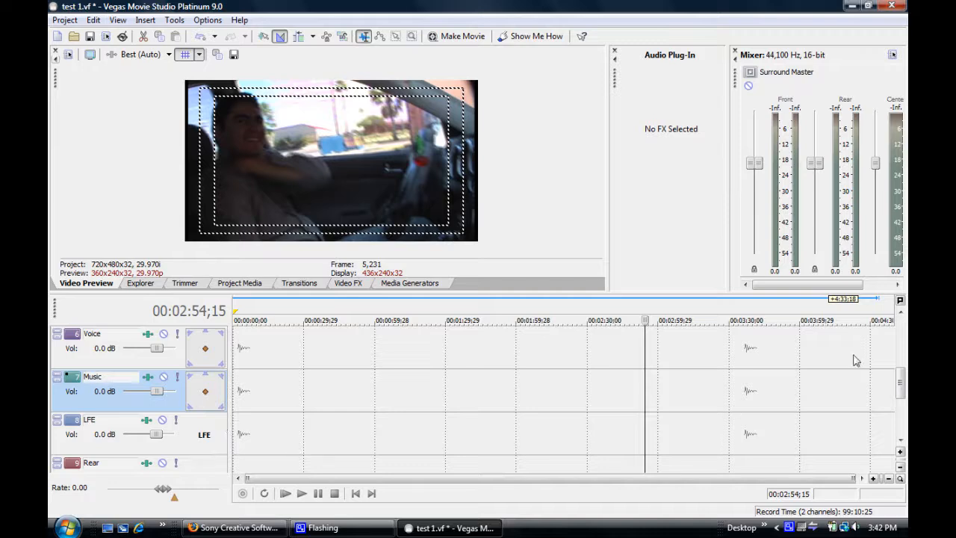
Step: Move the Voice and Music tracks above the Center track, directly below Front
{"action": "left_click", "coordinate": [901, 316]}
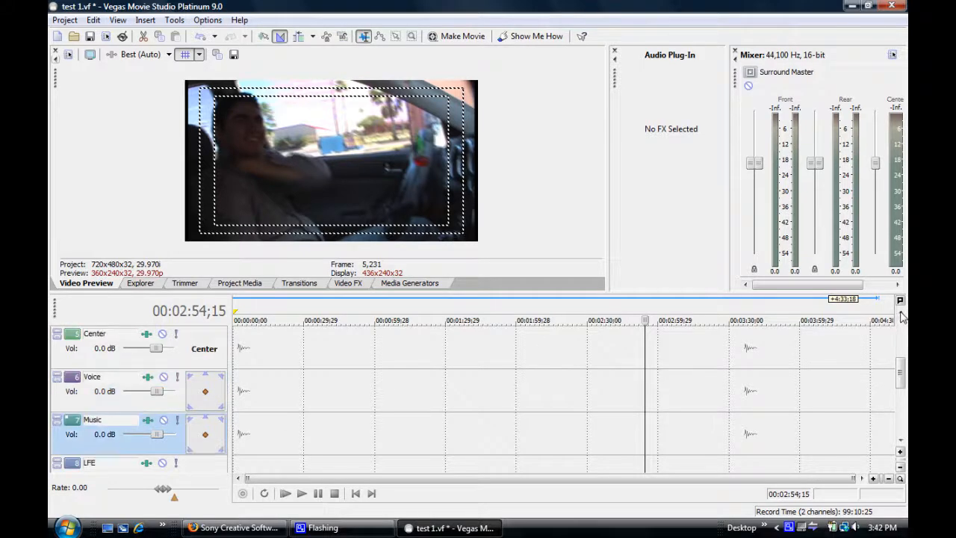
{"action": "left_click", "coordinate": [129, 404]}
{"action": "left_click_drag", "start_coordinate": [130, 361], "coordinate": [133, 390]}
Step: Reorder the Voice and Music tracks so both sit between the Video and Front tracks
{"action": "scroll", "coordinate": [149, 381], "scroll_direction": "up", "scroll_amount": 1}
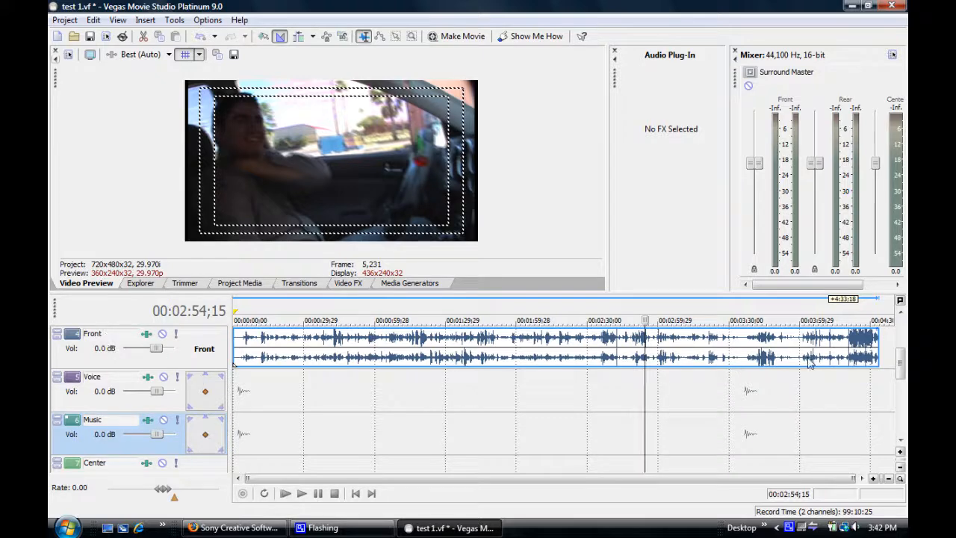
{"action": "scroll", "coordinate": [816, 345], "scroll_direction": "up", "scroll_amount": 1}
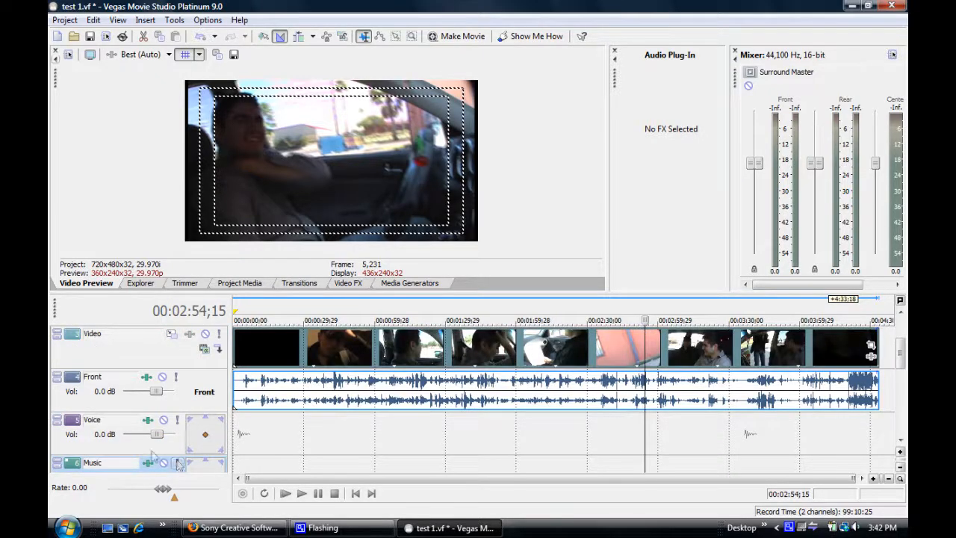
{"action": "left_click_drag", "start_coordinate": [122, 448], "coordinate": [132, 382]}
{"action": "left_click", "coordinate": [119, 474]}
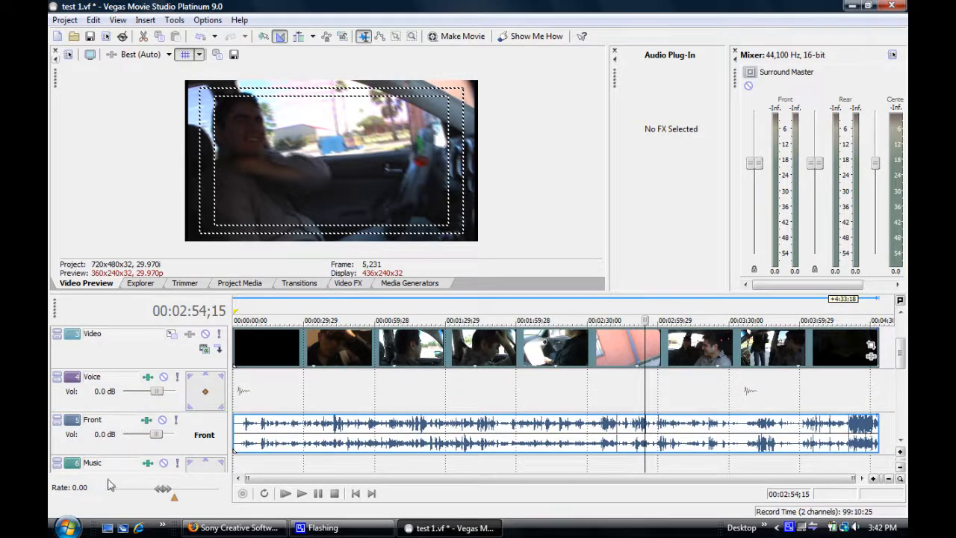
{"action": "left_click", "coordinate": [901, 442]}
{"action": "left_click_drag", "start_coordinate": [128, 452], "coordinate": [133, 387]}
Step: Move the clip's audio from the Front track to the Voice track, keeping it aligned with the video
{"action": "scroll", "coordinate": [515, 393], "scroll_direction": "up", "scroll_amount": 1}
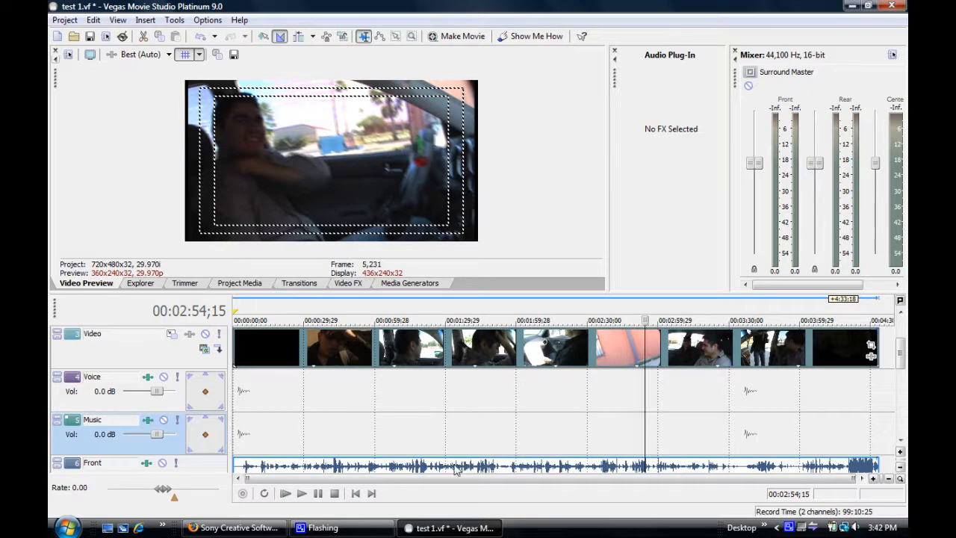
{"action": "left_click_drag", "start_coordinate": [459, 468], "coordinate": [450, 397]}
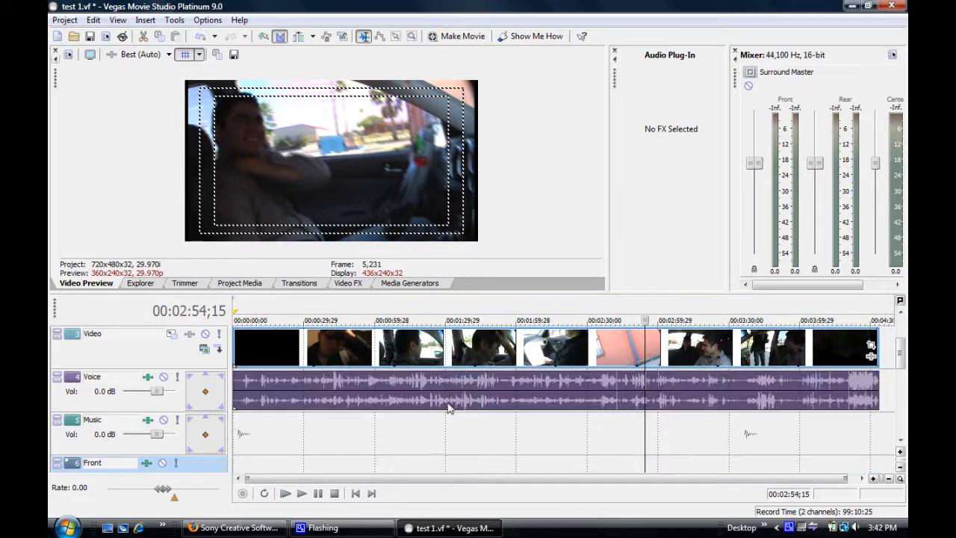
{"action": "left_click", "coordinate": [393, 434]}
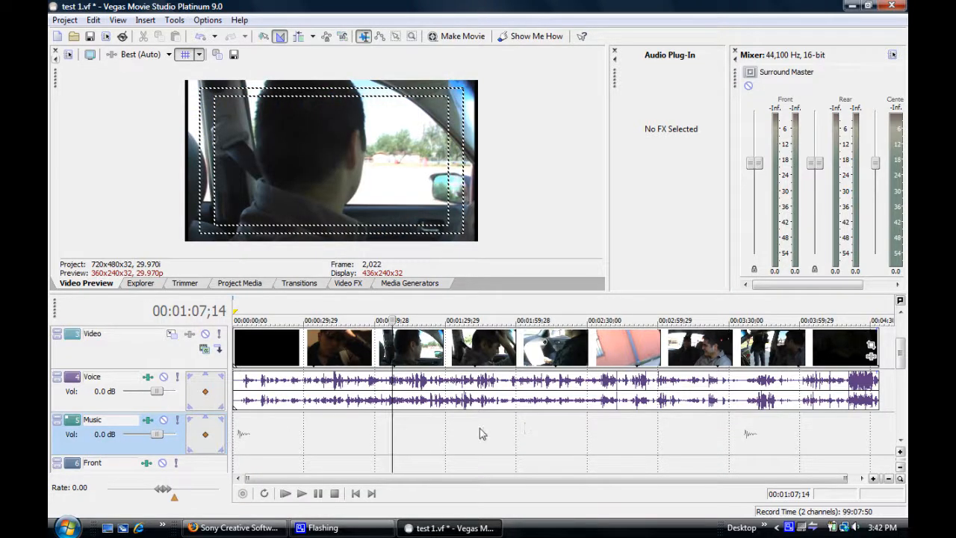
Step: Split the clip and its audio at 00:01:44;05 and again at 00:02:11;25
{"action": "left_click", "coordinate": [429, 429]}
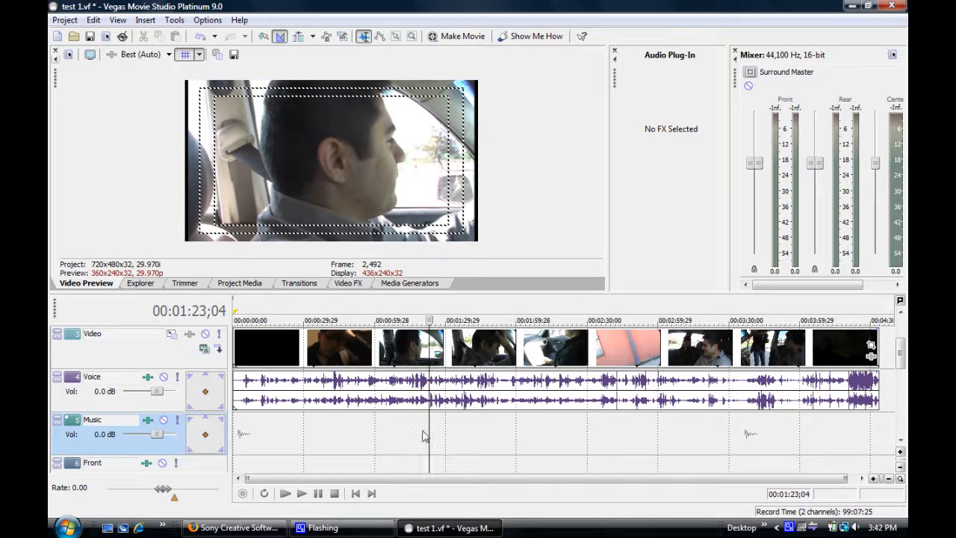
{"action": "left_click_drag", "start_coordinate": [431, 425], "coordinate": [479, 423]}
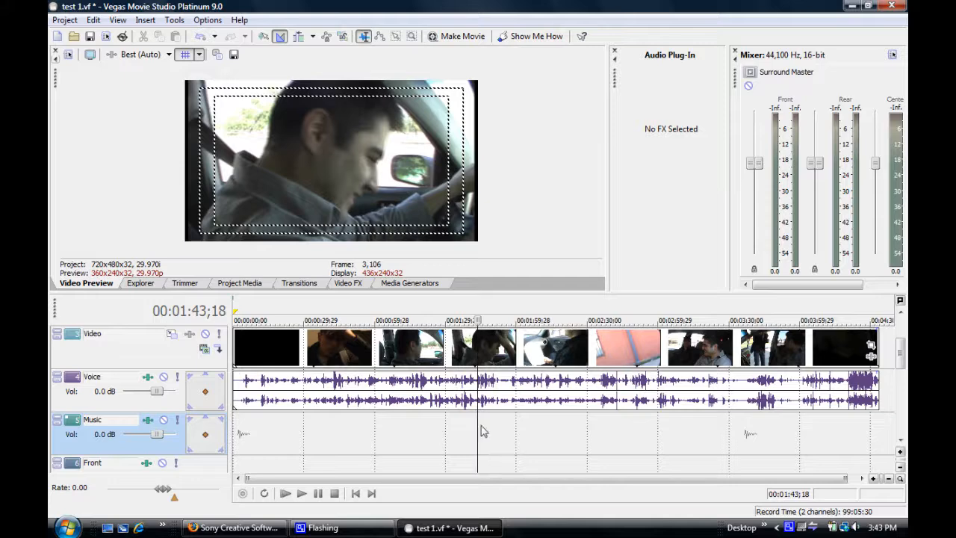
{"action": "left_click", "coordinate": [479, 354]}
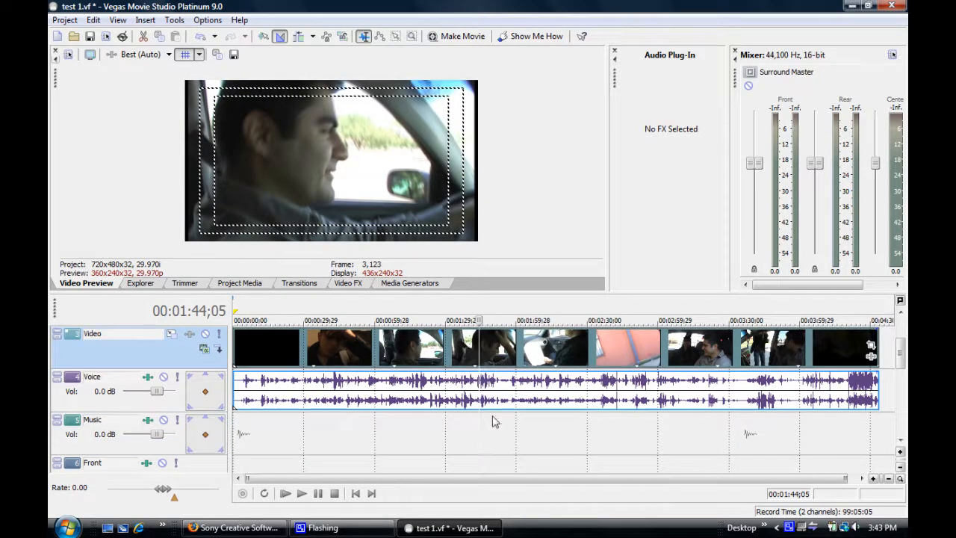
{"action": "key", "text": "s"}
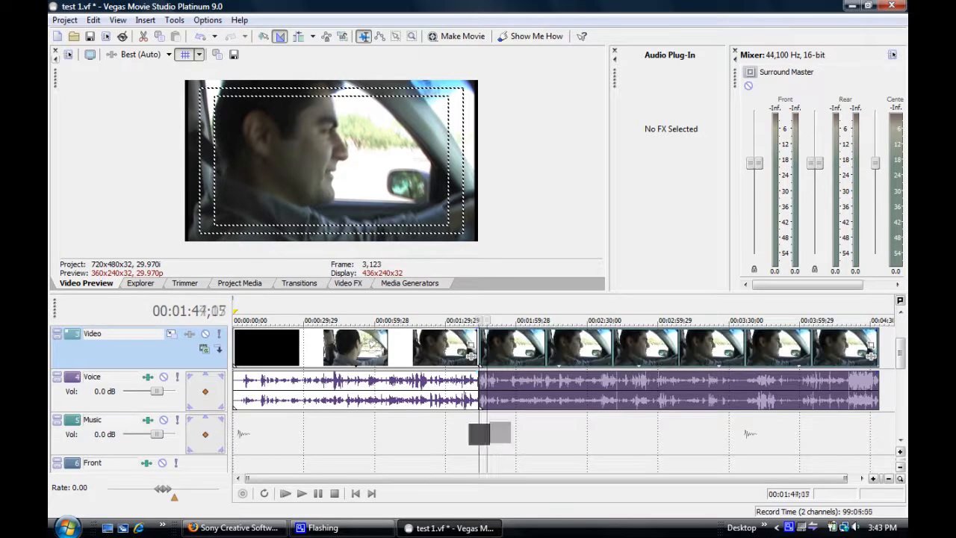
{"action": "left_click_drag", "start_coordinate": [478, 433], "coordinate": [544, 354]}
{"action": "left_click", "coordinate": [543, 354]}
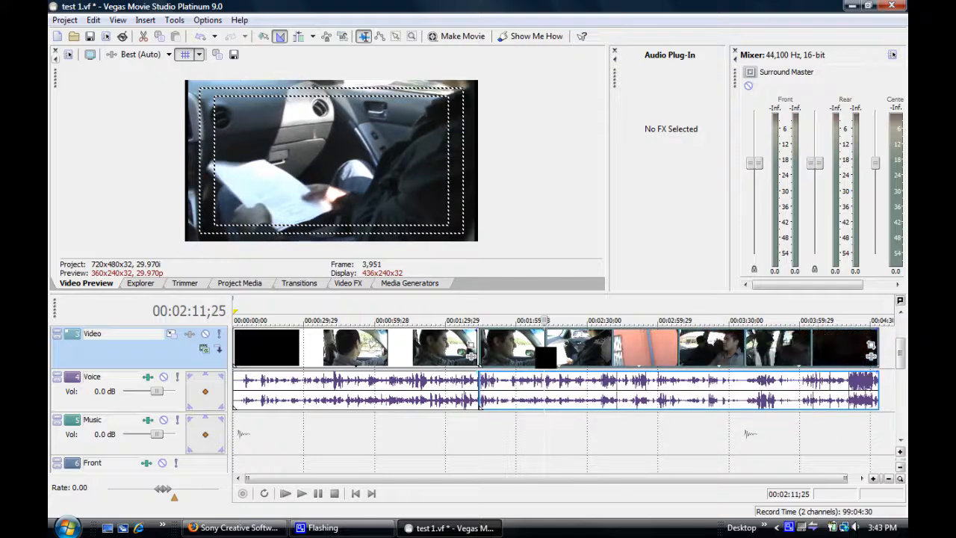
{"action": "key", "text": "s"}
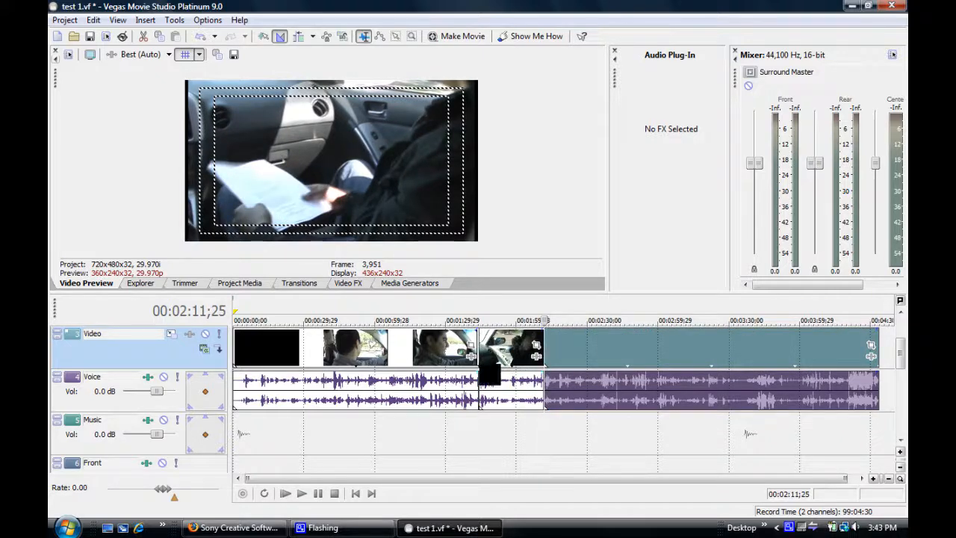
Step: Delete the middle section between the two splits and move the remaining section earlier to close the gap
{"action": "left_click", "coordinate": [509, 350]}
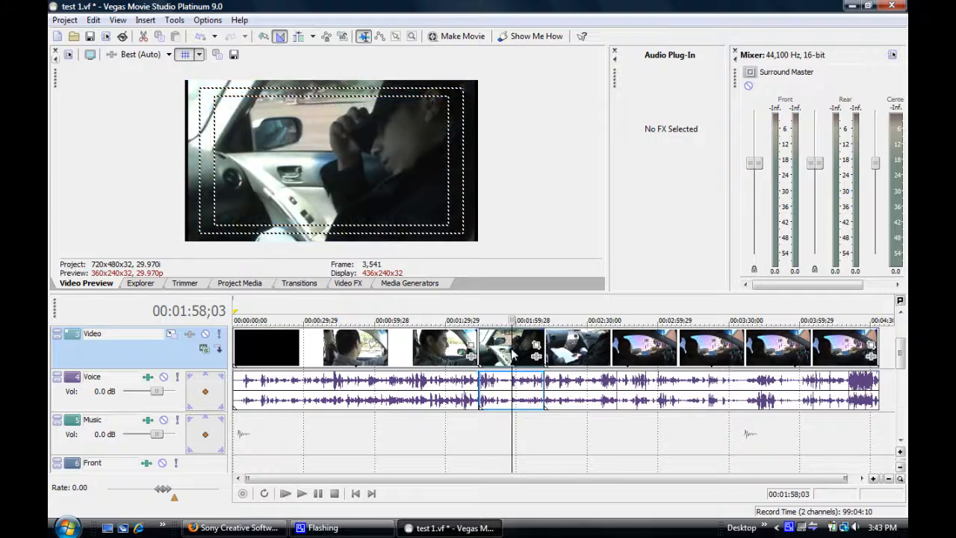
{"action": "key", "text": "Delete"}
{"action": "left_click_drag", "start_coordinate": [581, 347], "coordinate": [515, 351]}
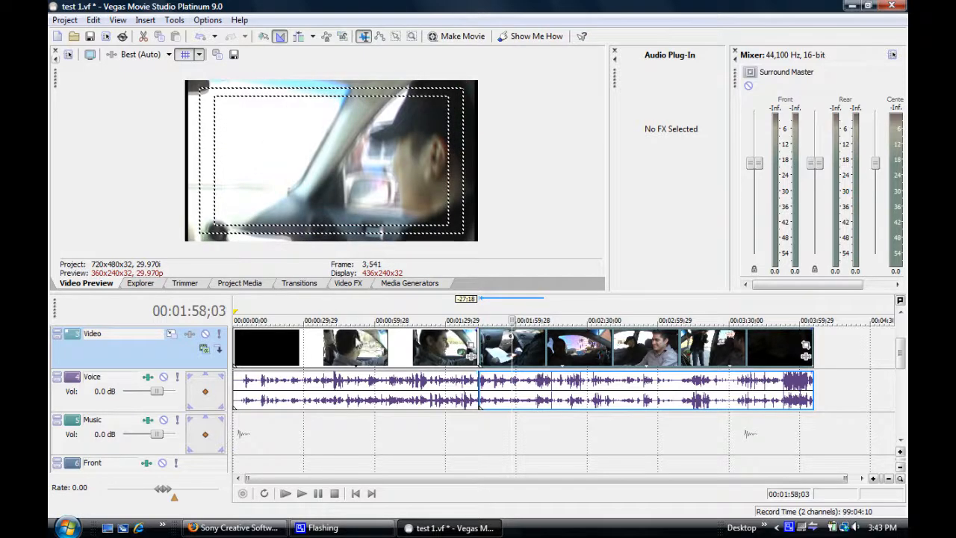
Step: Add the song "07 - Wake Up" from the Funeral folder to the start of the Music track
{"action": "left_click", "coordinate": [149, 284]}
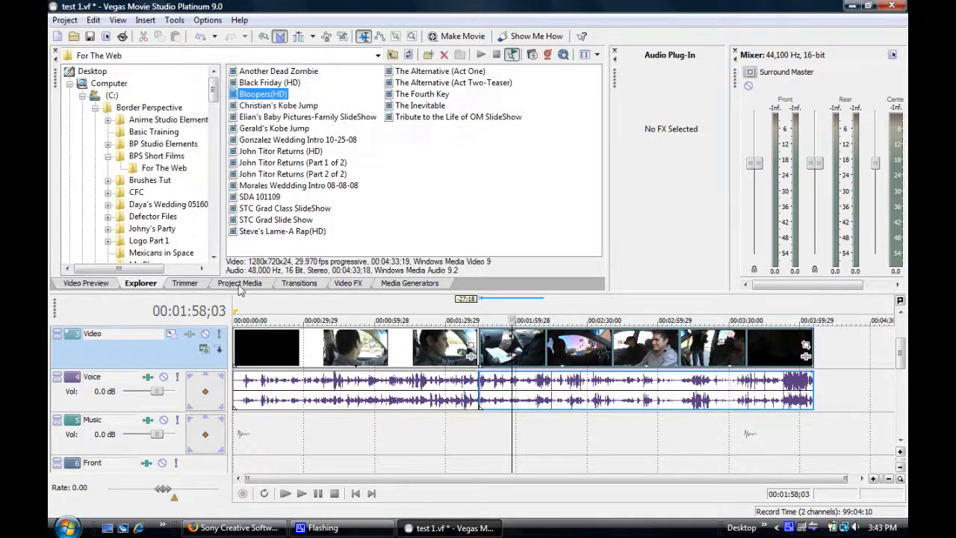
{"action": "left_click", "coordinate": [299, 284]}
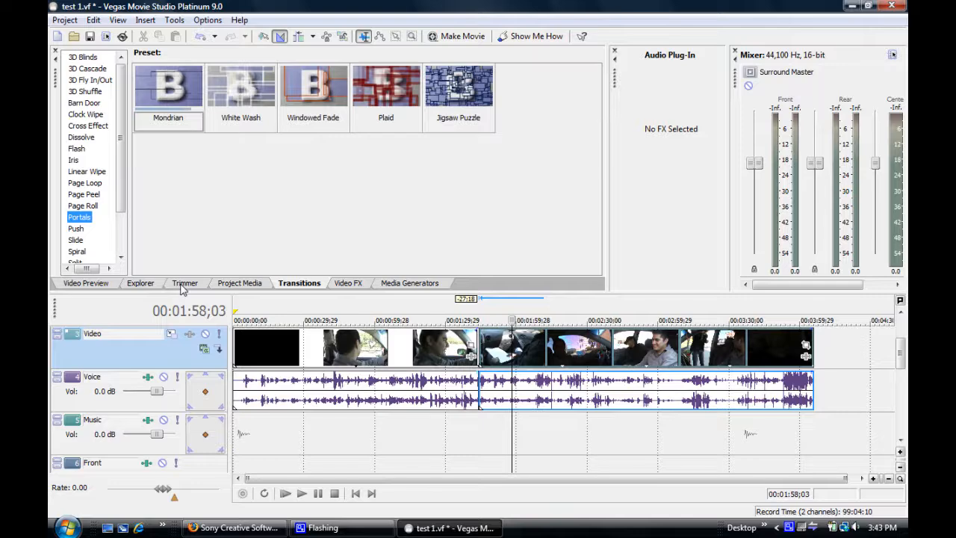
{"action": "left_click", "coordinate": [148, 287]}
{"action": "left_click_drag", "start_coordinate": [213, 88], "coordinate": [214, 132]}
{"action": "left_click_drag", "start_coordinate": [221, 169], "coordinate": [221, 165]}
{"action": "left_click", "coordinate": [191, 158]}
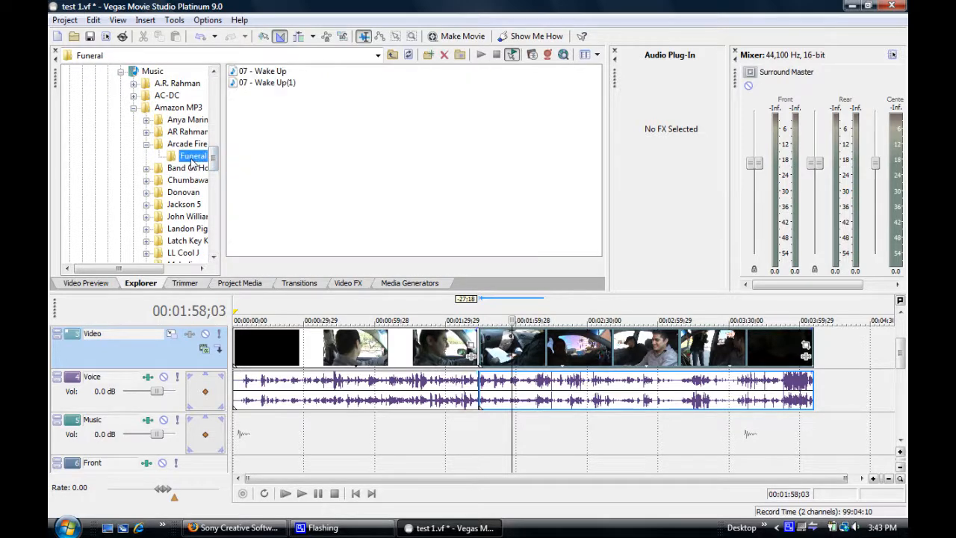
{"action": "left_click", "coordinate": [236, 72]}
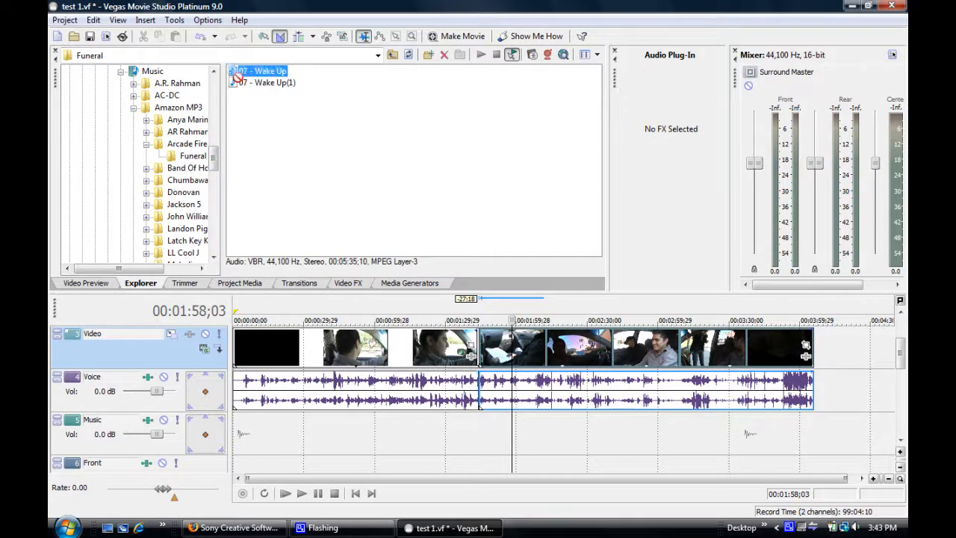
{"action": "left_click_drag", "start_coordinate": [276, 260], "coordinate": [247, 433]}
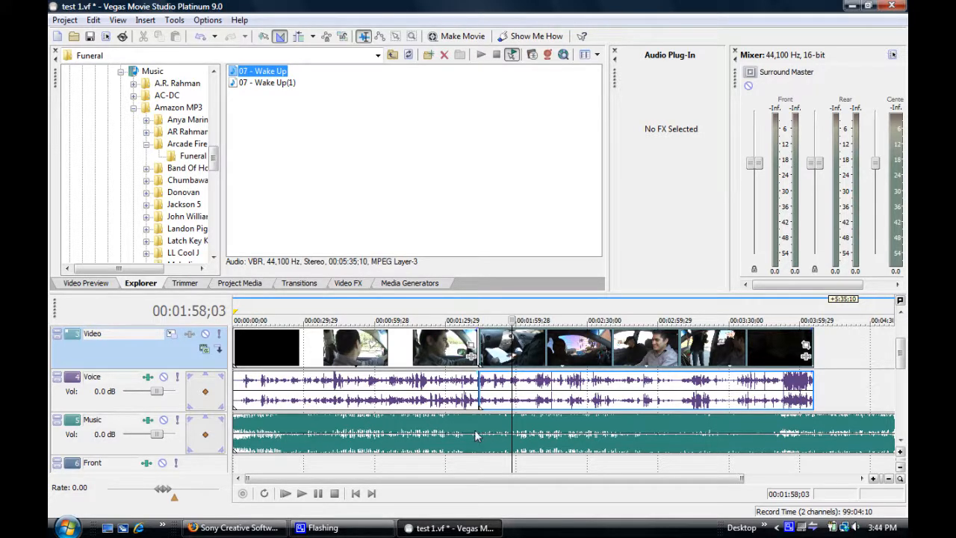
Step: Mute the Voice track and play the project from 00:00:47;24 to hear the music
{"action": "left_click", "coordinate": [86, 283]}
{"action": "left_click", "coordinate": [346, 466]}
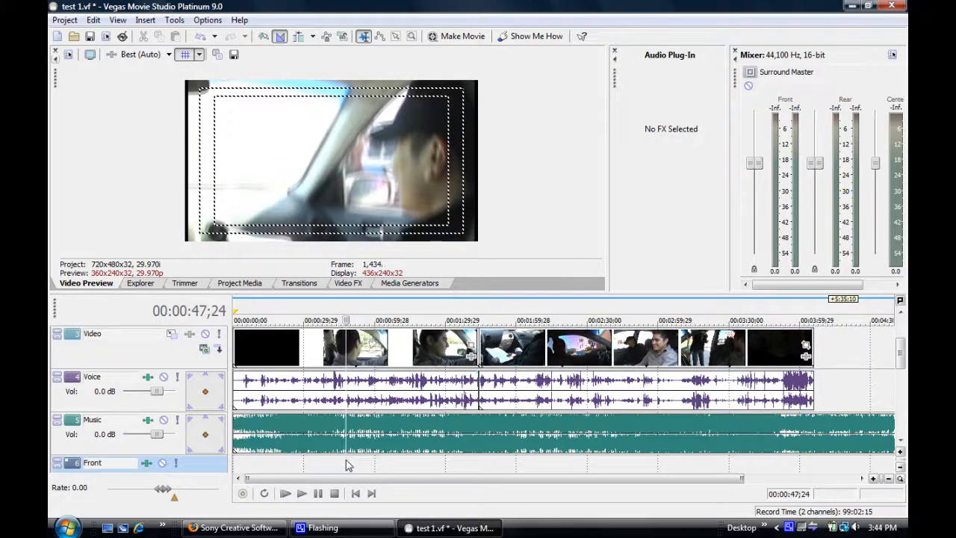
{"action": "left_click", "coordinate": [164, 377]}
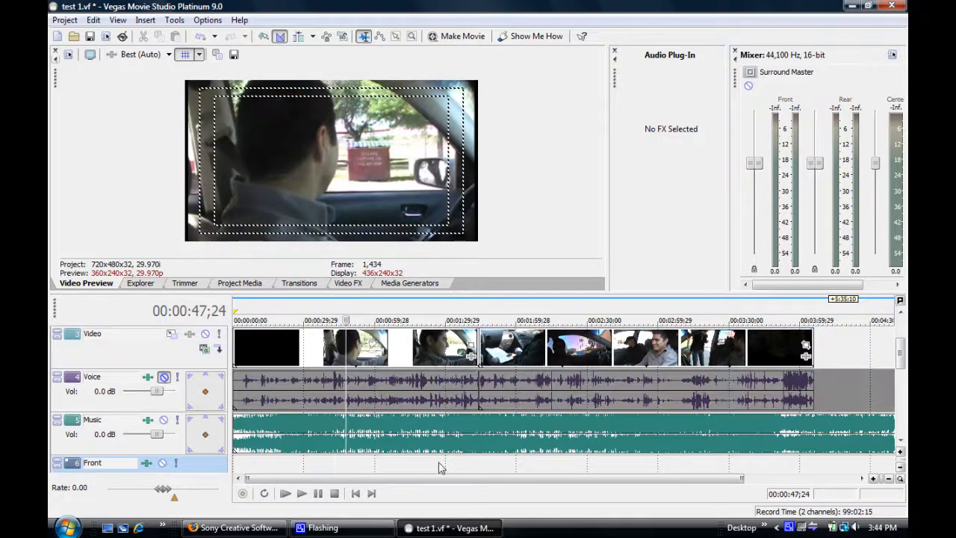
{"action": "left_click", "coordinate": [302, 493]}
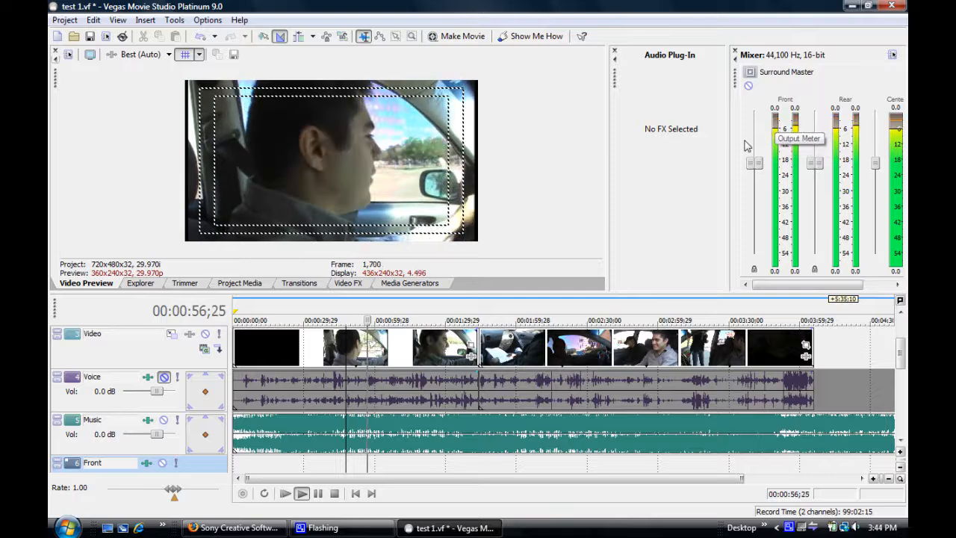
{"action": "left_click", "coordinate": [318, 494]}
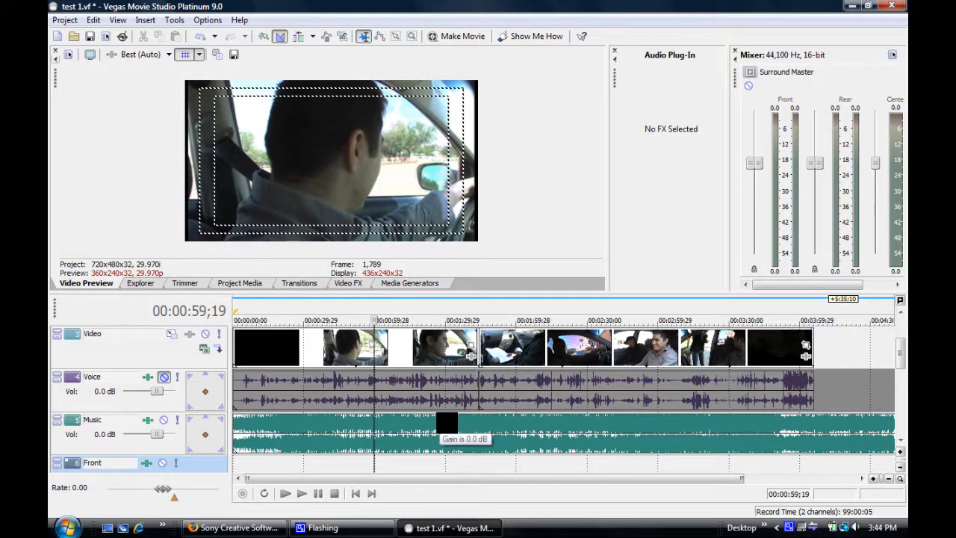
Step: Lower the gain of the music clip in small adjustments, listening to playback from 00:00:59;19
{"action": "left_click_drag", "start_coordinate": [448, 423], "coordinate": [447, 432]}
{"action": "left_click_drag", "start_coordinate": [441, 424], "coordinate": [441, 426]}
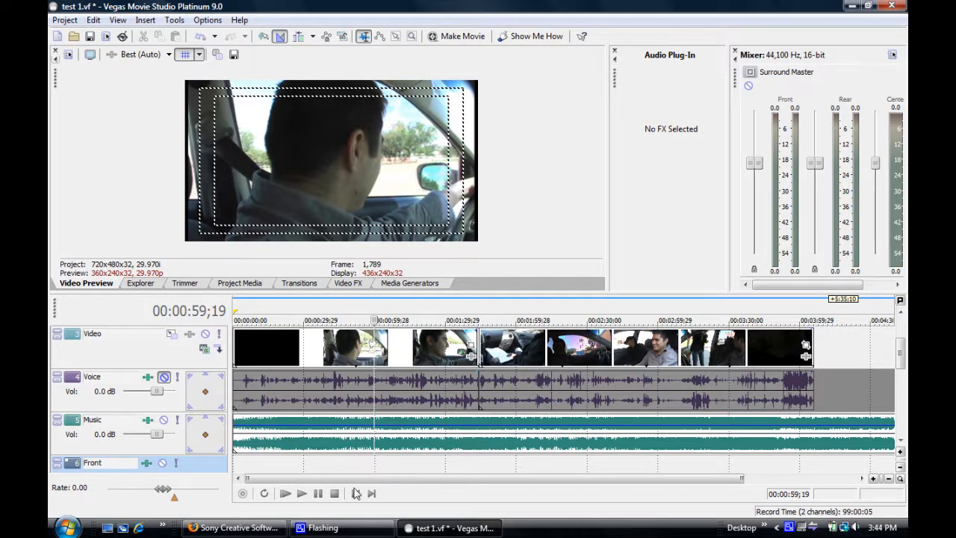
{"action": "left_click", "coordinate": [301, 493]}
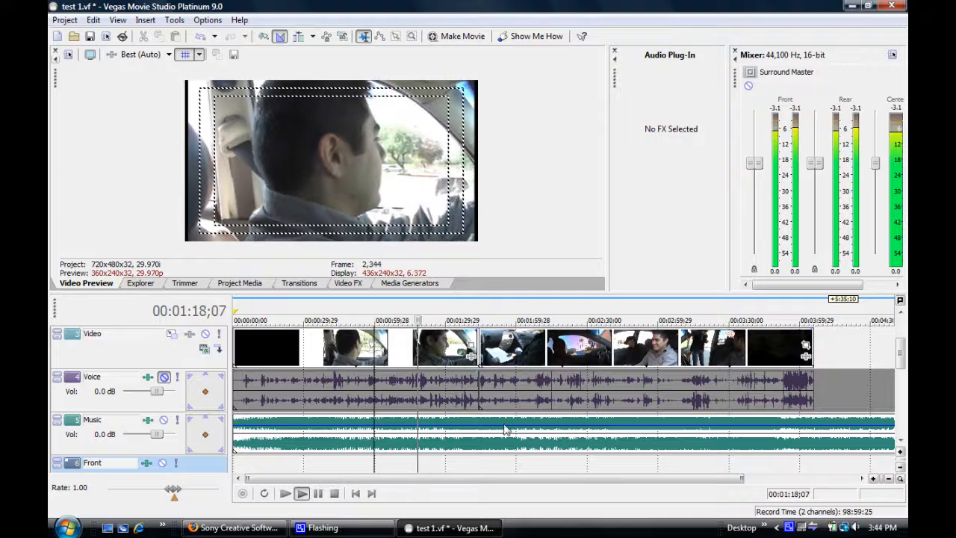
{"action": "left_click_drag", "start_coordinate": [476, 426], "coordinate": [474, 428]}
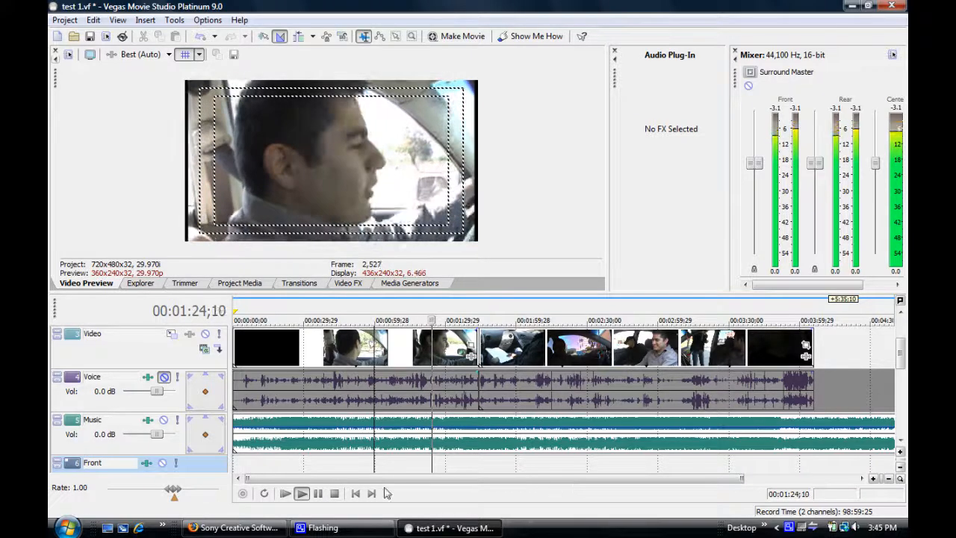
{"action": "left_click", "coordinate": [334, 494]}
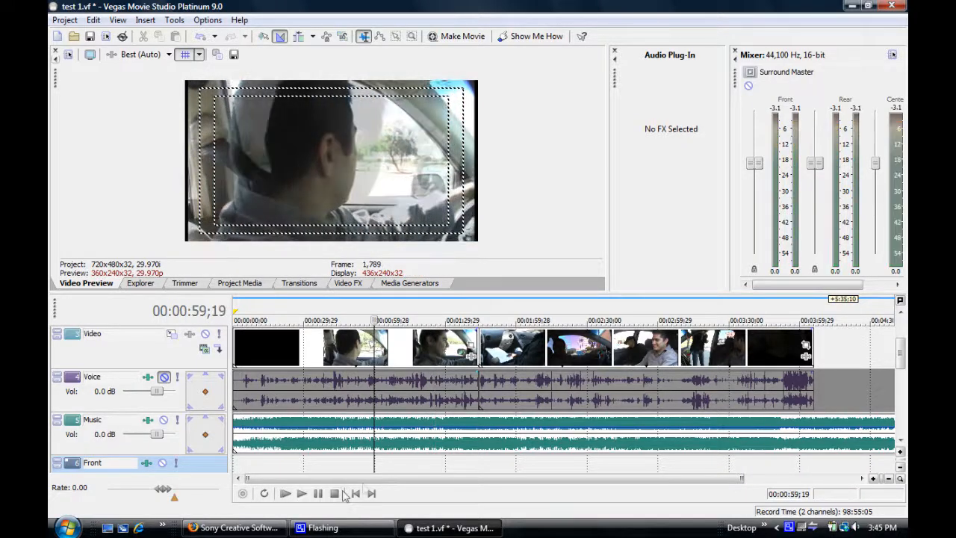
Step: Trim the end of the music clip to the end of the video and give it a fade-in and a fade-out
{"action": "left_click_drag", "start_coordinate": [366, 478], "coordinate": [566, 479]}
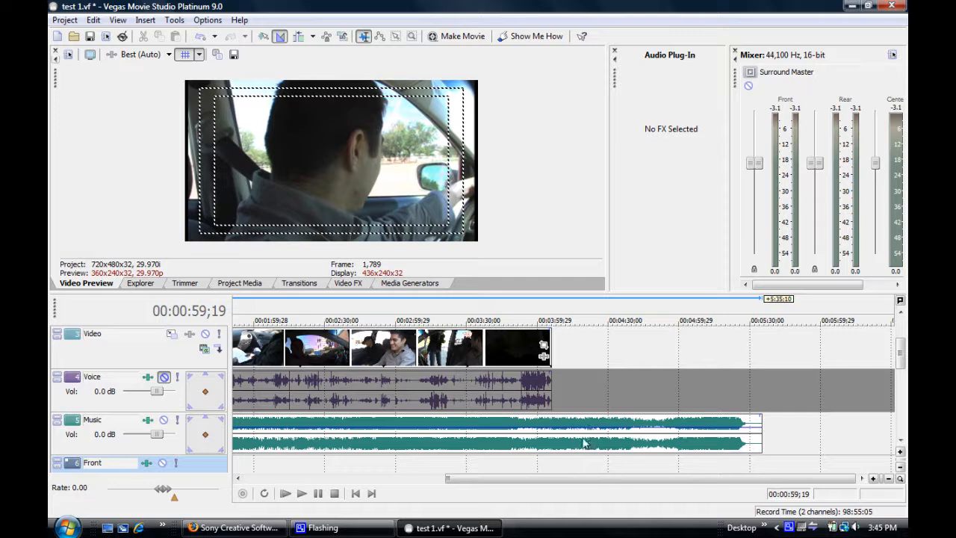
{"action": "left_click_drag", "start_coordinate": [758, 436], "coordinate": [551, 434]}
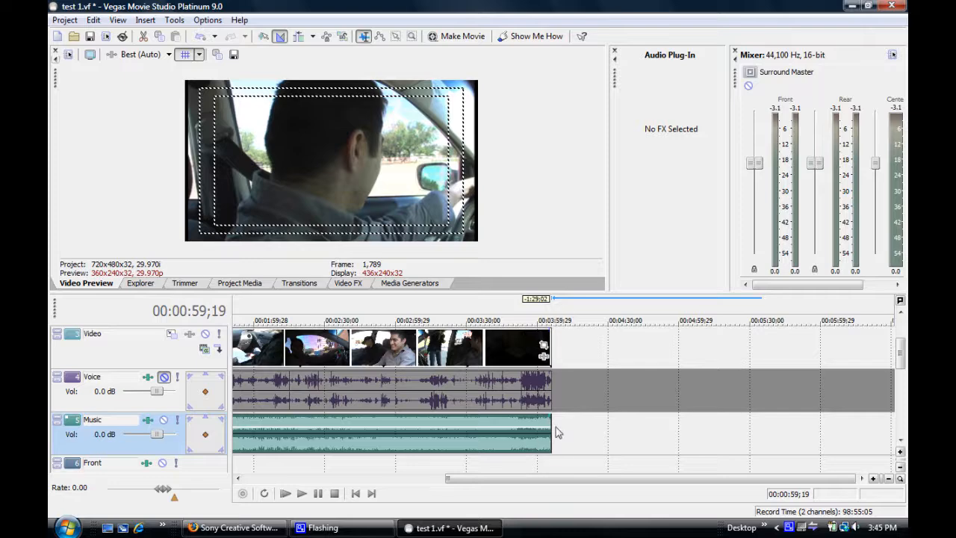
{"action": "left_click_drag", "start_coordinate": [560, 479], "coordinate": [513, 491]}
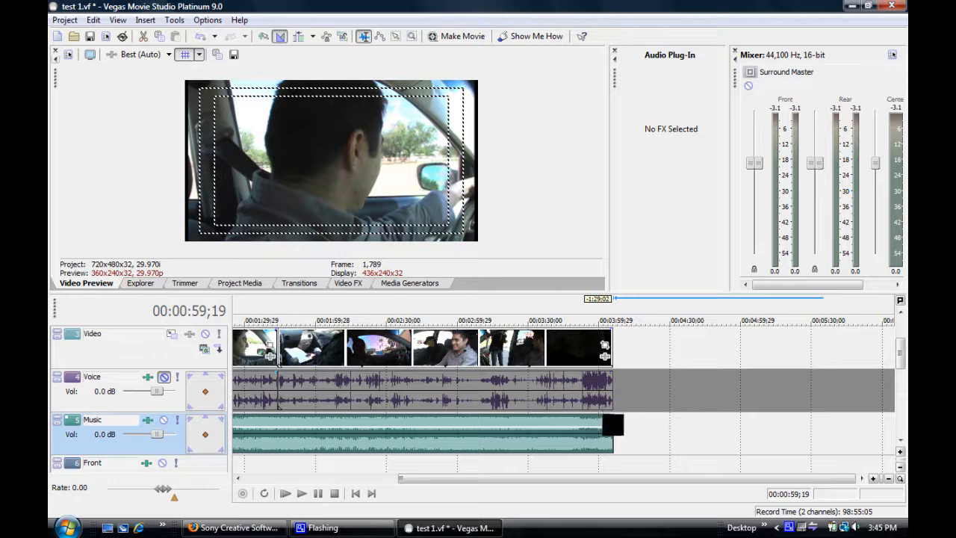
{"action": "left_click_drag", "start_coordinate": [613, 425], "coordinate": [587, 426]}
{"action": "left_click_drag", "start_coordinate": [612, 449], "coordinate": [364, 490]}
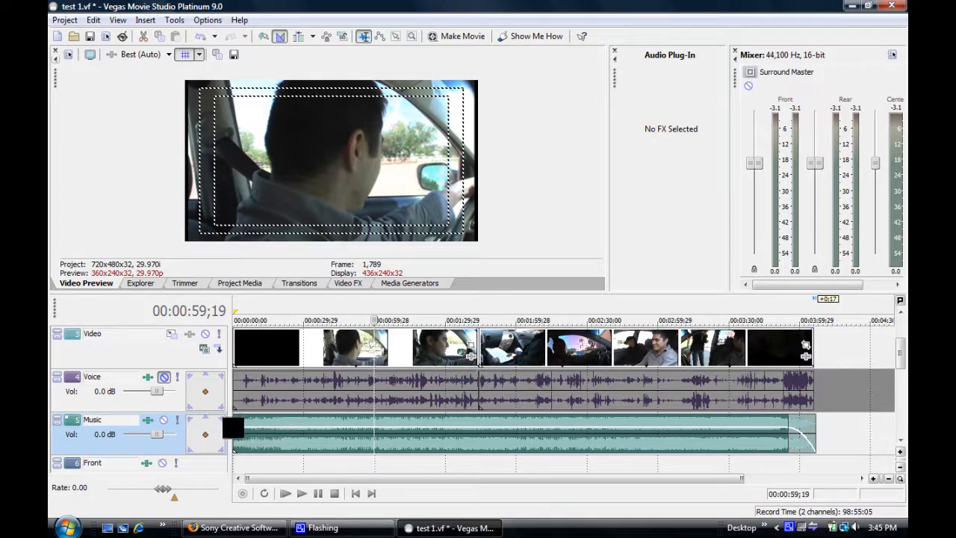
{"action": "left_click_drag", "start_coordinate": [233, 416], "coordinate": [254, 415]}
Step: Add a short fade-out to the end of the video and a short fade-in to its start
{"action": "left_click_drag", "start_coordinate": [814, 331], "coordinate": [805, 331]}
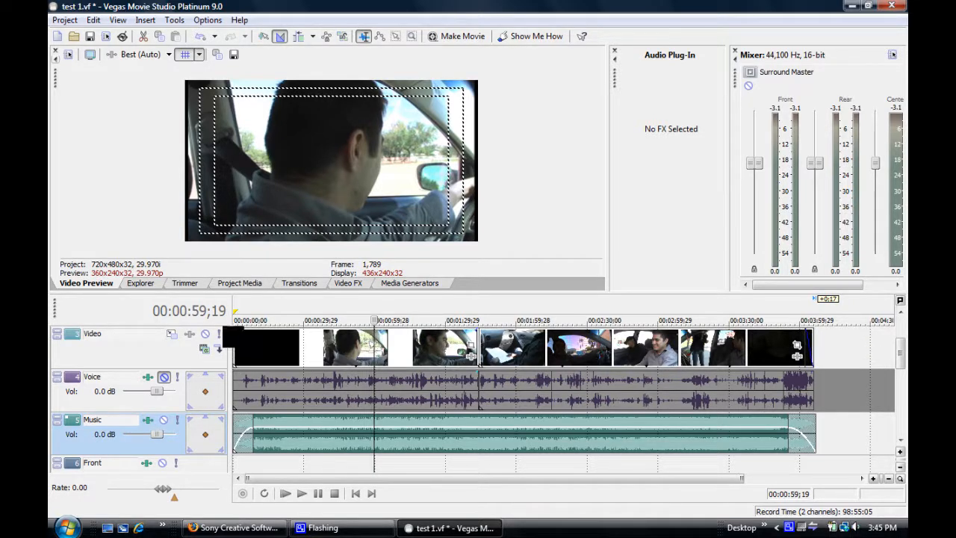
{"action": "left_click_drag", "start_coordinate": [234, 330], "coordinate": [243, 329]}
{"action": "mouse_move", "coordinate": [901, 358]}
{"action": "left_mouse_down"}
{"action": "mouse_move", "coordinate": [904, 333]}
{"action": "mouse_move", "coordinate": [905, 353]}
{"action": "left_mouse_up"}
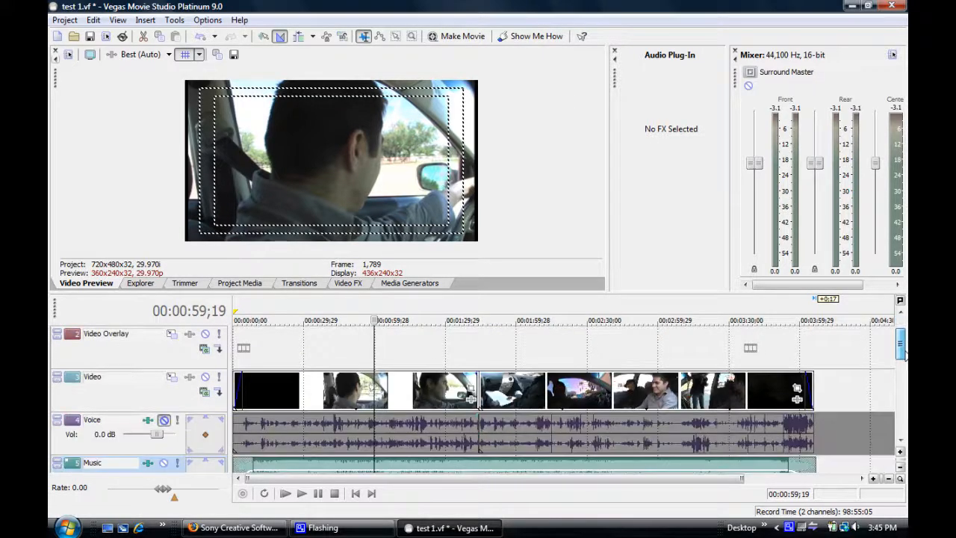
{"action": "left_click", "coordinate": [901, 446]}
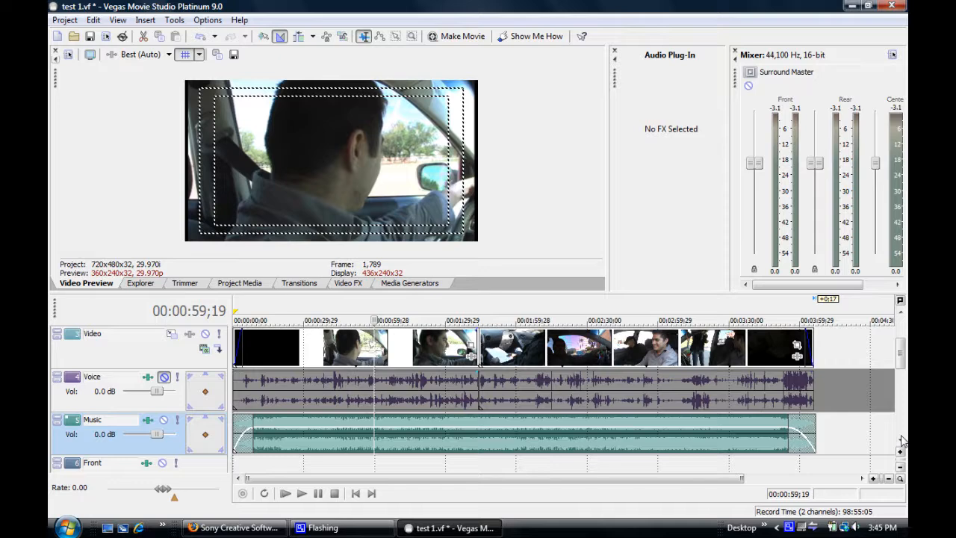
Step: Apply the Black and White video effect to the first video section and view it in the preview
{"action": "left_click", "coordinate": [139, 283]}
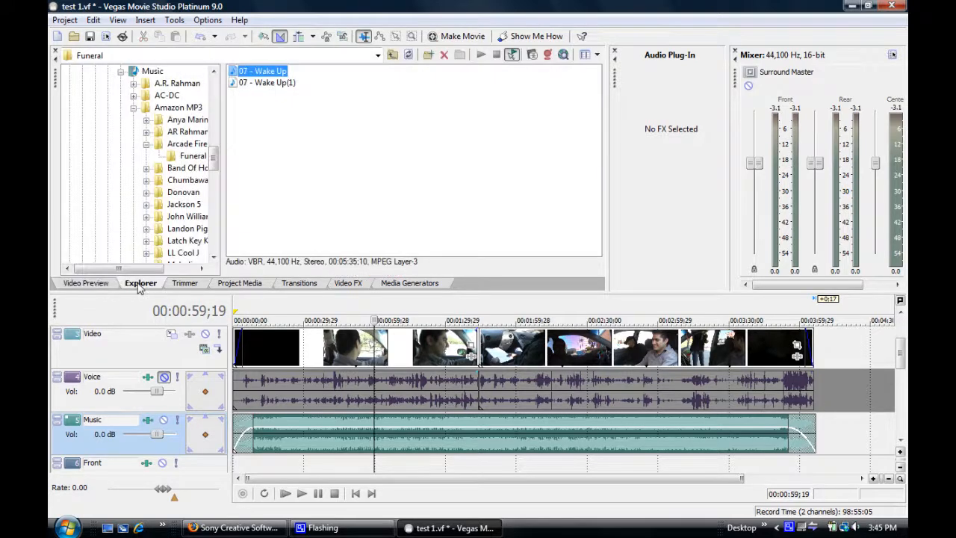
{"action": "left_click", "coordinate": [85, 287]}
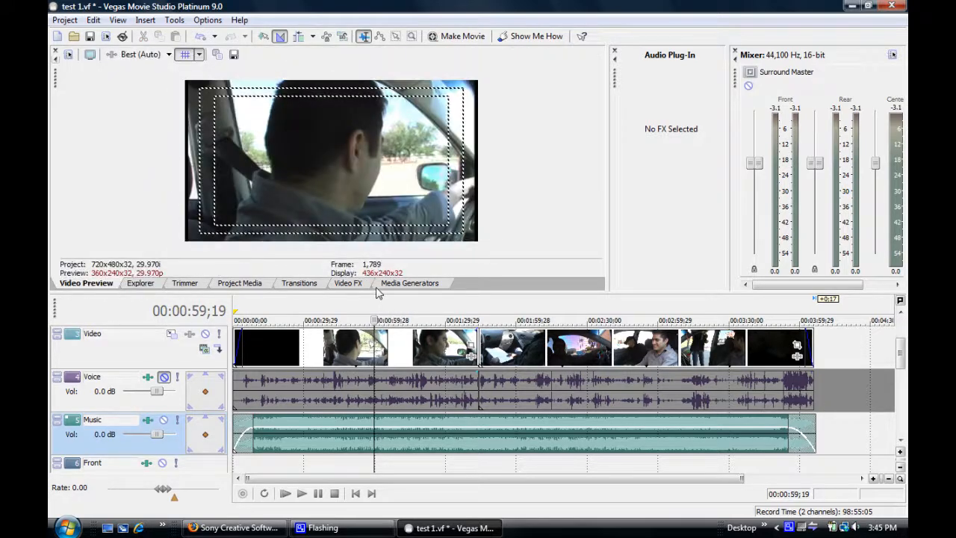
{"action": "left_click", "coordinate": [348, 288]}
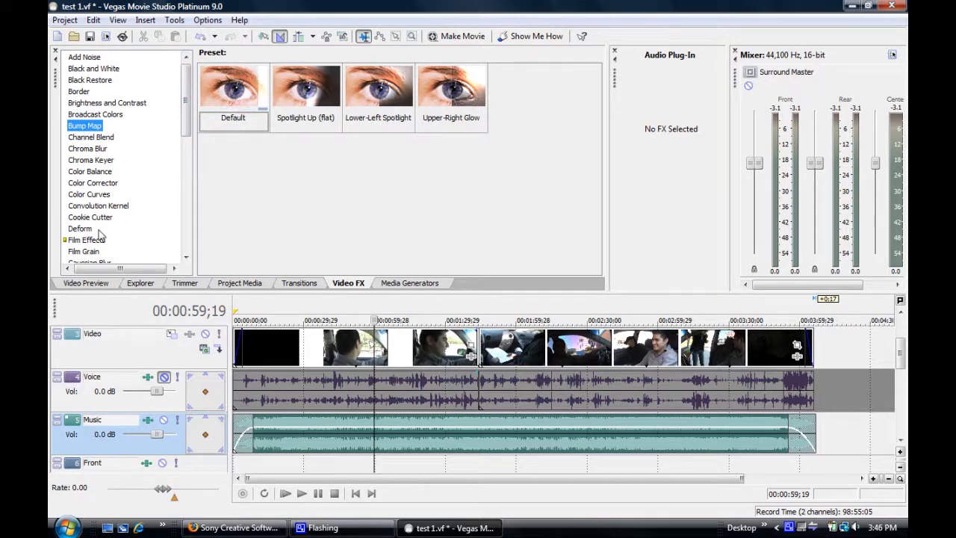
{"action": "left_click", "coordinate": [84, 80]}
{"action": "left_click", "coordinate": [89, 69]}
{"action": "left_click_drag", "start_coordinate": [285, 348], "coordinate": [301, 340]}
{"action": "left_click", "coordinate": [99, 283]}
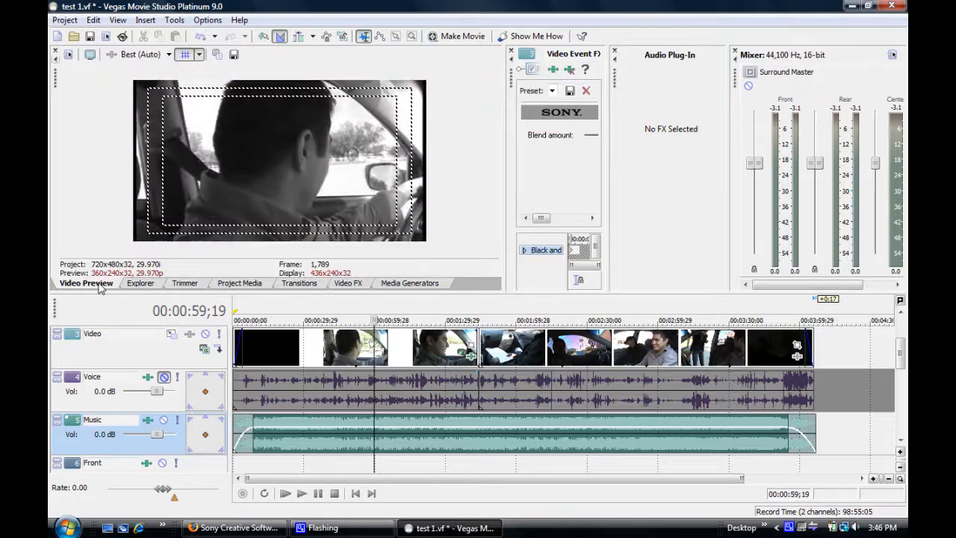
Step: Check the black-and-white look at 00:00:45;15 and 00:00:18;23, and undo the effect
{"action": "left_click", "coordinate": [341, 346]}
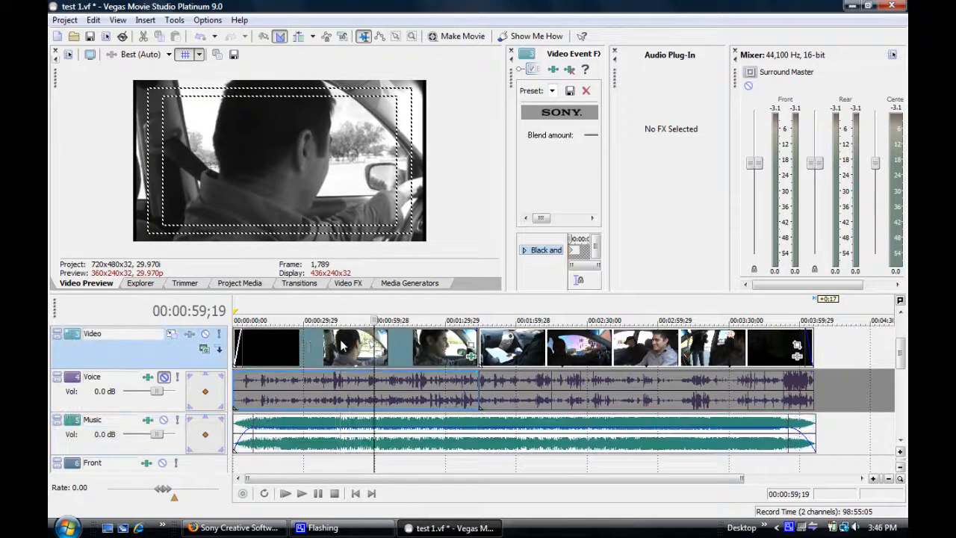
{"action": "left_click", "coordinate": [277, 344]}
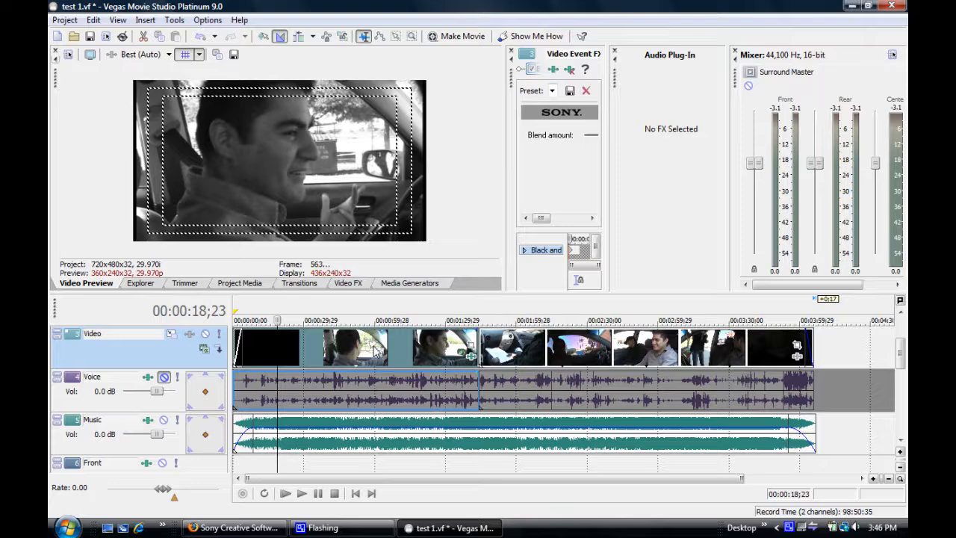
{"action": "left_click", "coordinate": [95, 21]}
{"action": "left_click", "coordinate": [112, 33]}
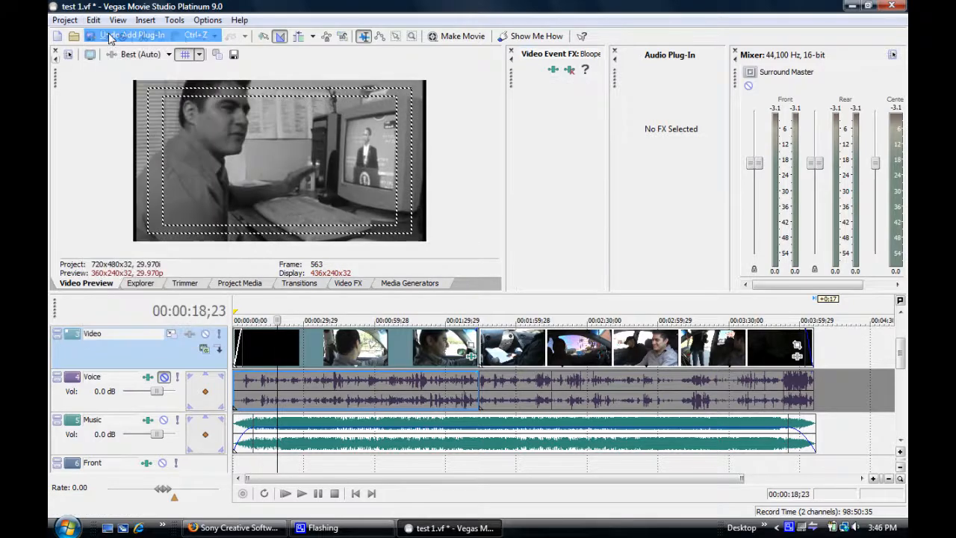
Step: Place an Additive Dissolve transition at the cut between the two video sections and shift the second section 1:13 earlier
{"action": "left_click", "coordinate": [288, 285]}
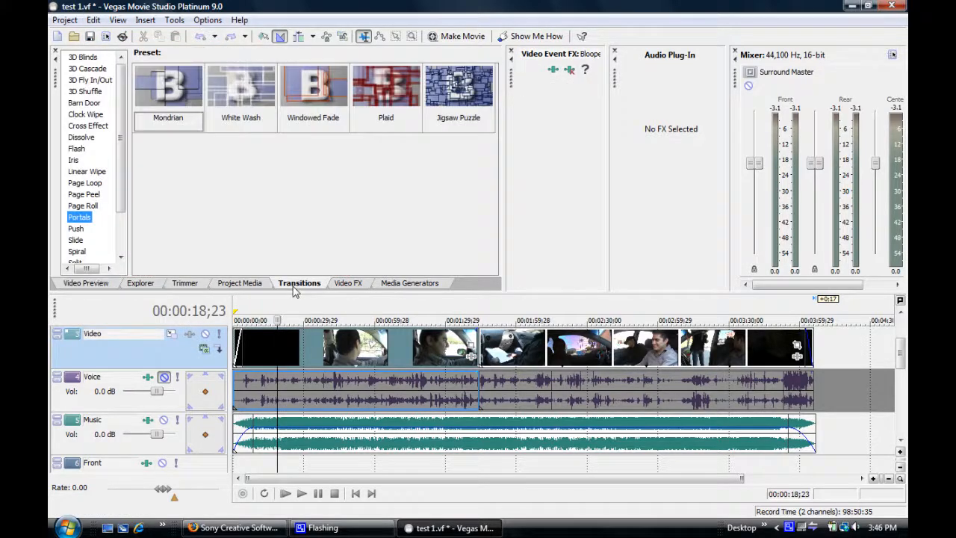
{"action": "left_click", "coordinate": [86, 103]}
{"action": "left_click", "coordinate": [80, 136]}
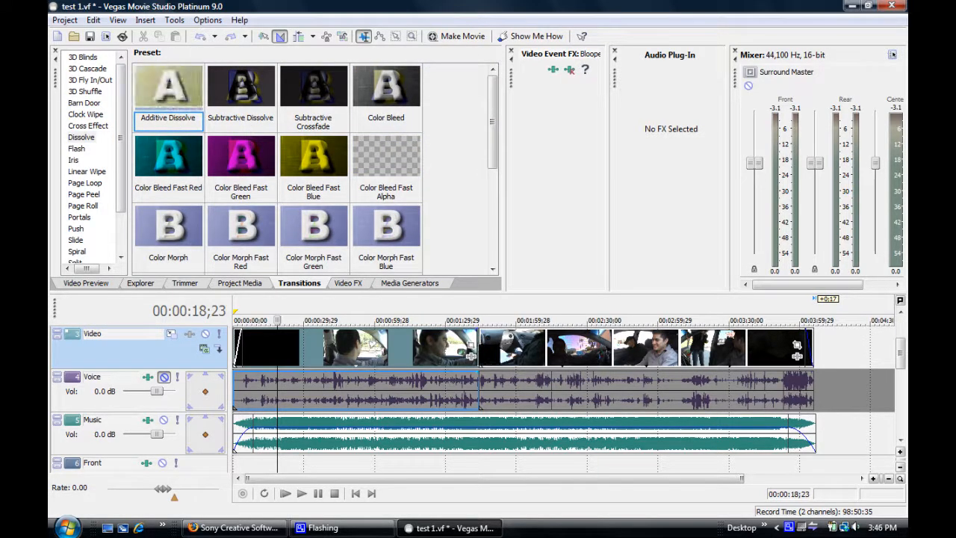
{"action": "left_click_drag", "start_coordinate": [168, 87], "coordinate": [480, 346]}
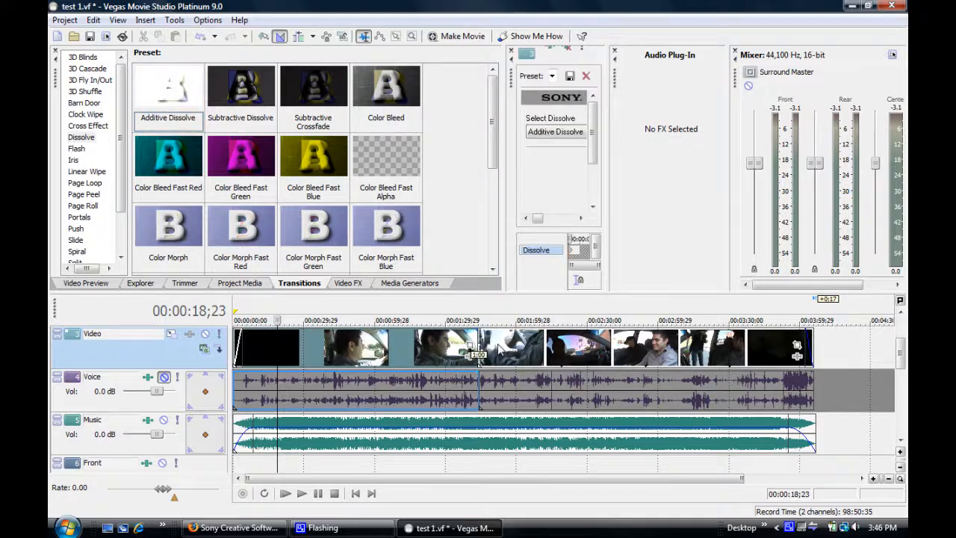
{"action": "left_click_drag", "start_coordinate": [534, 347], "coordinate": [532, 354]}
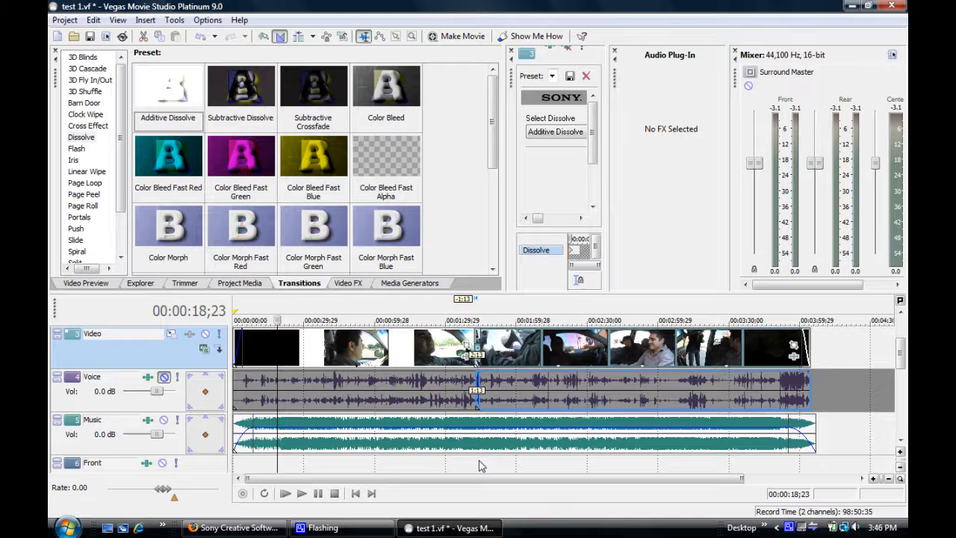
Step: Preview the dissolve between the two sections by playing from 00:01:42;14
{"action": "left_click", "coordinate": [477, 465]}
{"action": "left_click", "coordinate": [104, 283]}
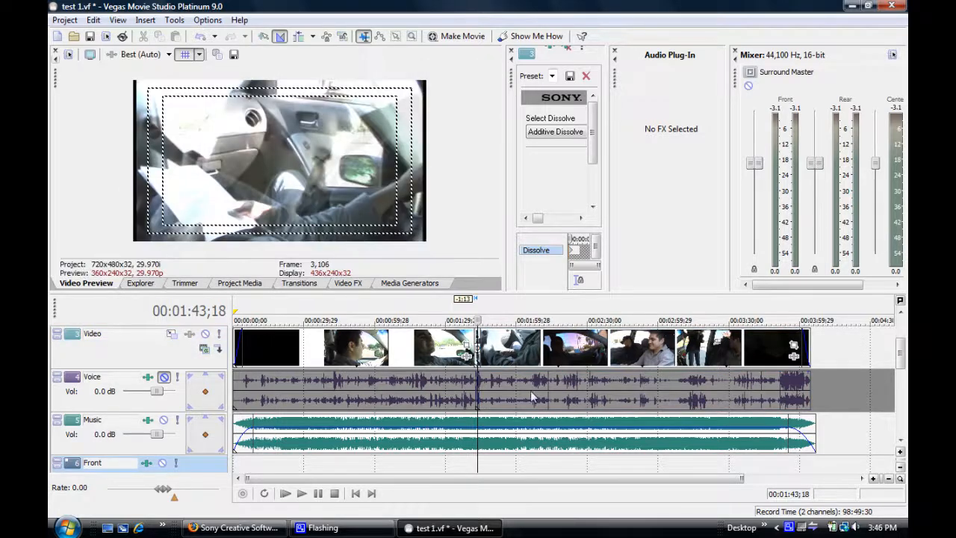
{"action": "left_click_drag", "start_coordinate": [478, 460], "coordinate": [474, 456]}
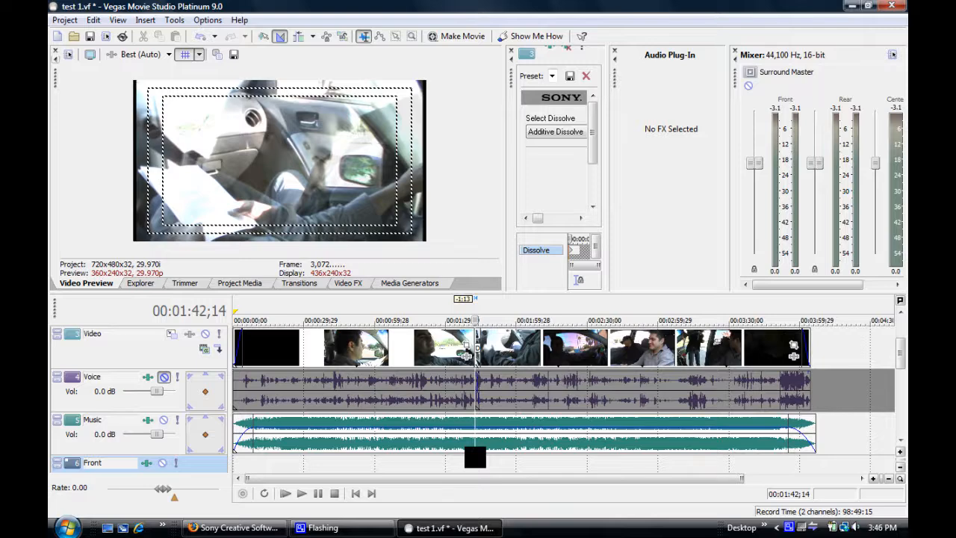
{"action": "left_click", "coordinate": [302, 494]}
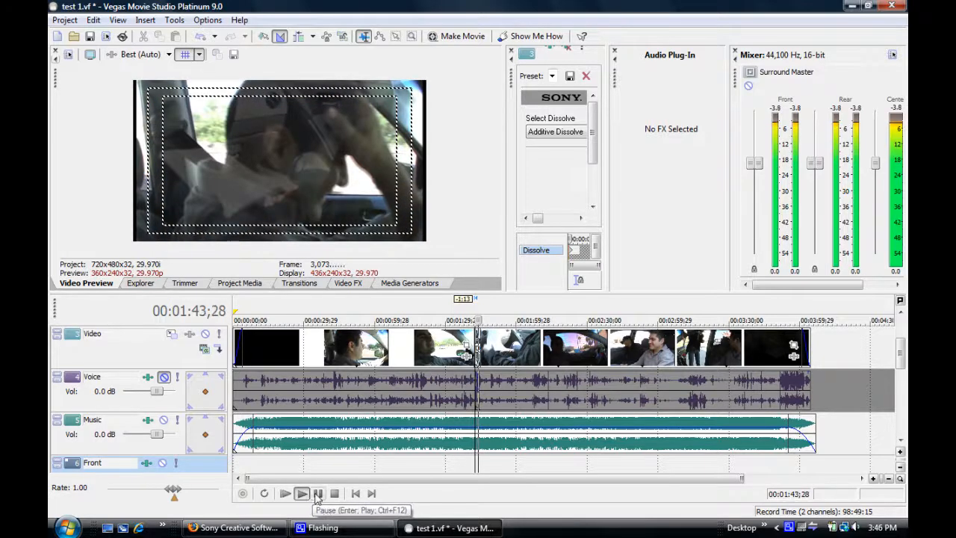
{"action": "left_click", "coordinate": [317, 493]}
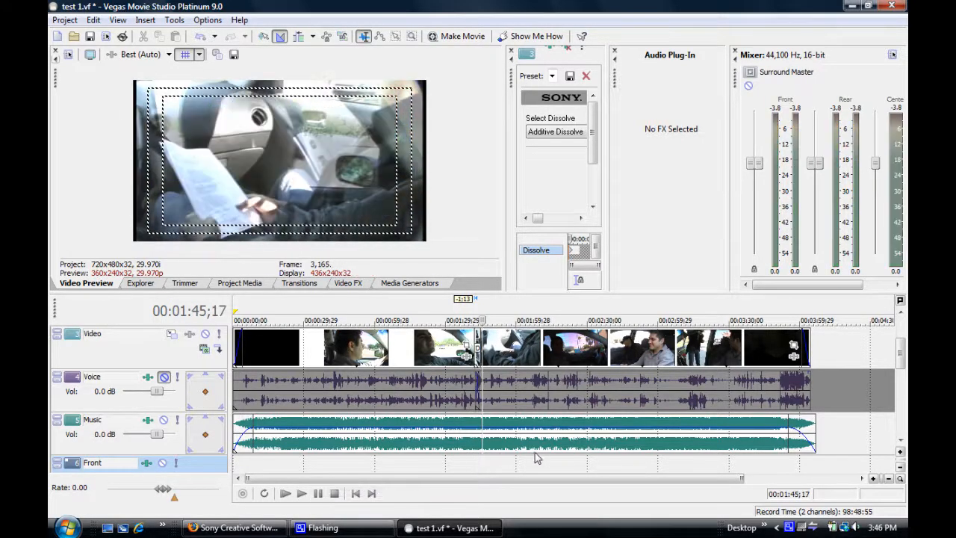
Step: Start rendering the movie to the hard drive as test 1.wmv, using the Windows Media Video V11 format and Windows HQ SD template
{"action": "left_click", "coordinate": [349, 284]}
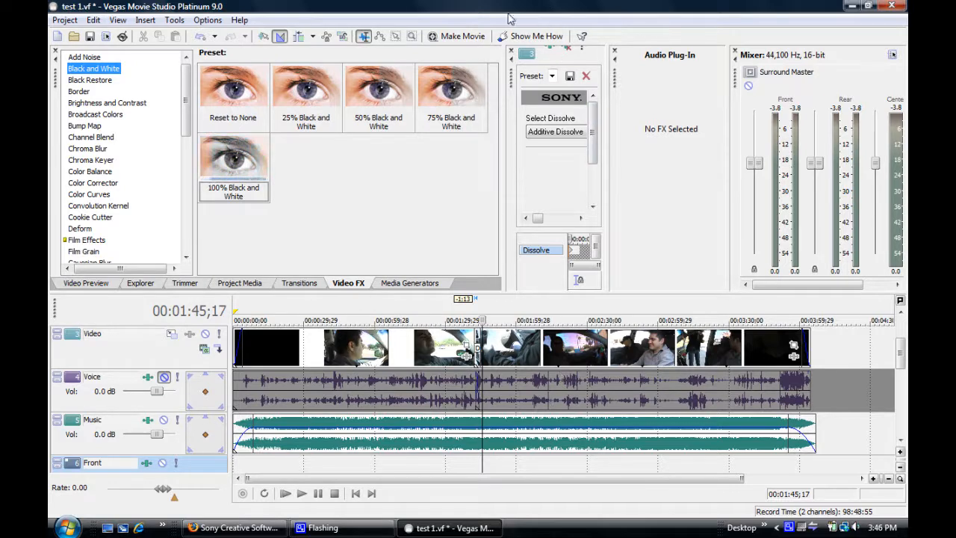
{"action": "left_click", "coordinate": [459, 36]}
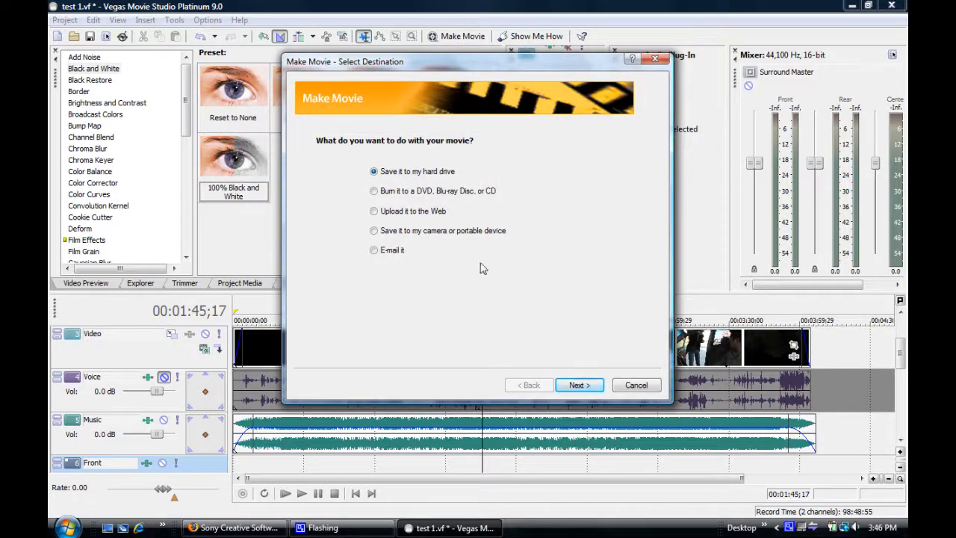
{"action": "left_click", "coordinate": [576, 385]}
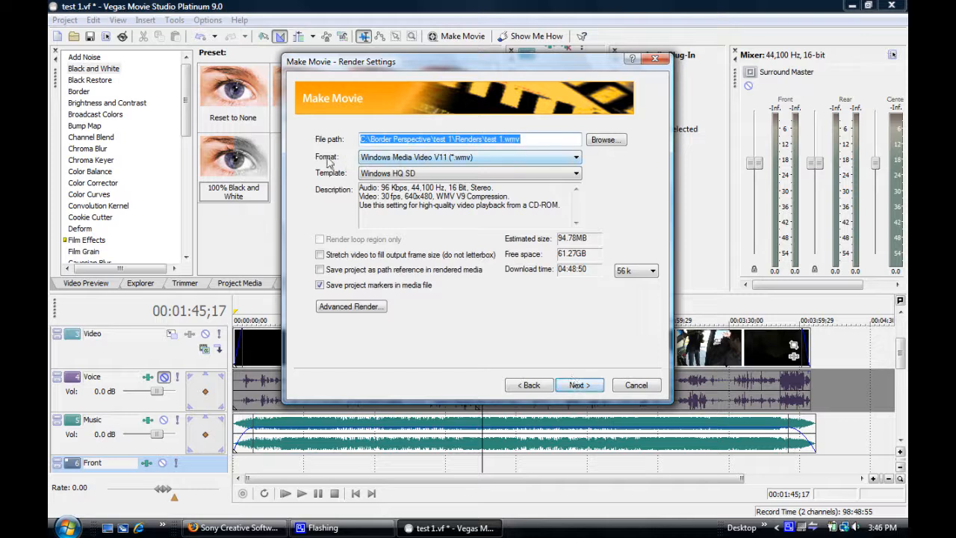
{"action": "left_click", "coordinate": [570, 160]}
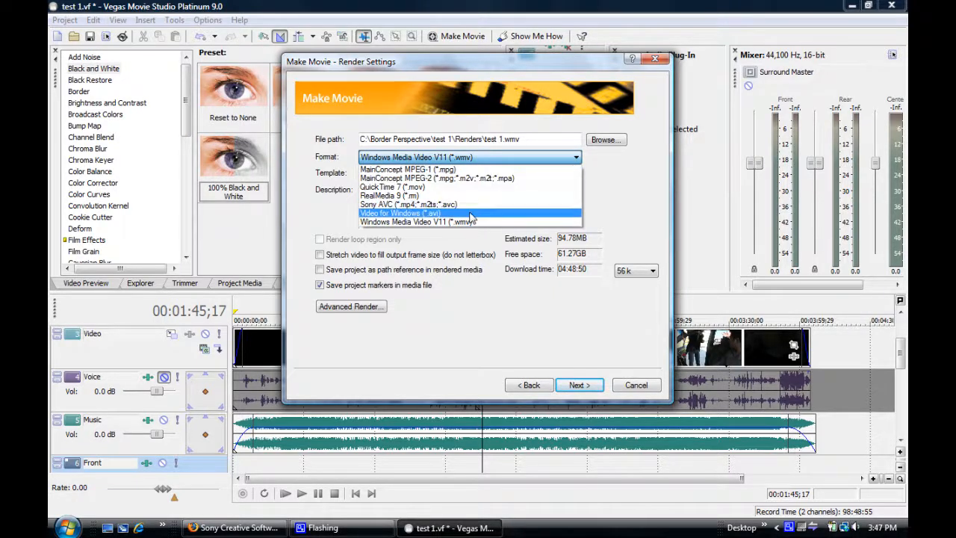
{"action": "left_click", "coordinate": [625, 179]}
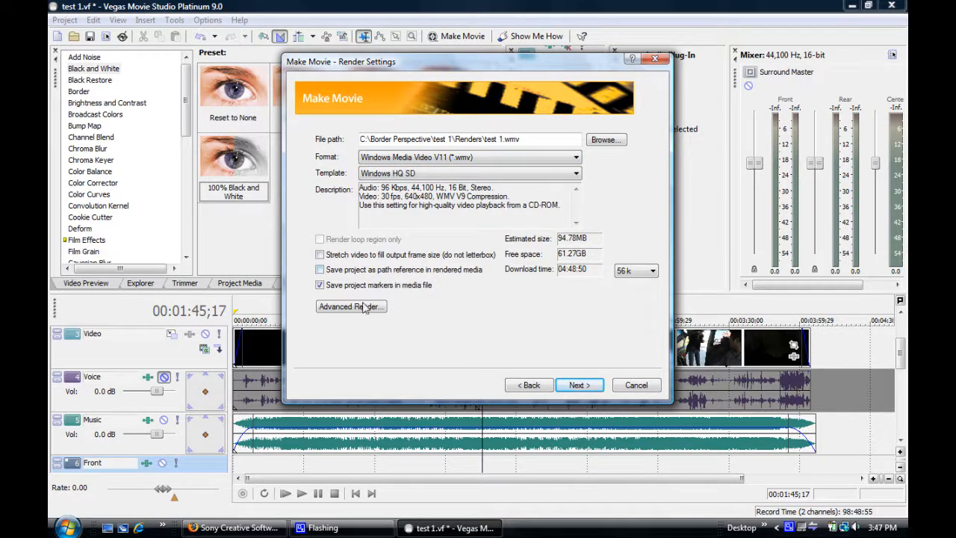
{"action": "left_click", "coordinate": [590, 385]}
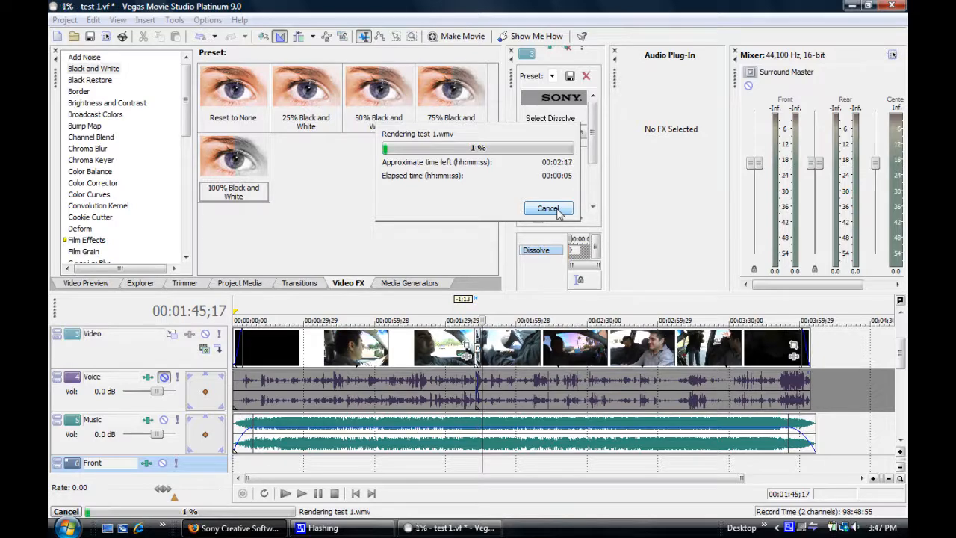
Step: Cancel the running render of test 1.wmv and close the Make Movie wizard
{"action": "left_click", "coordinate": [557, 212]}
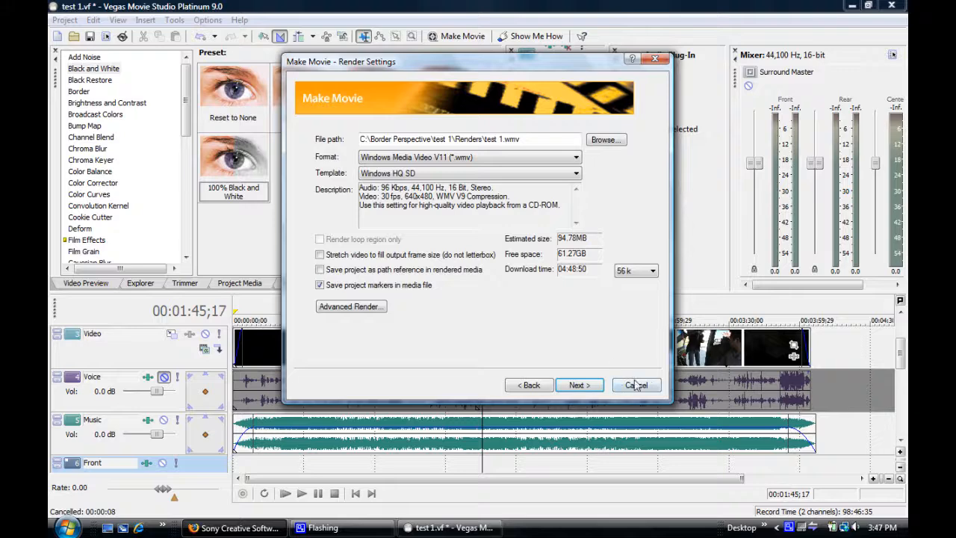
{"action": "left_click", "coordinate": [636, 385]}
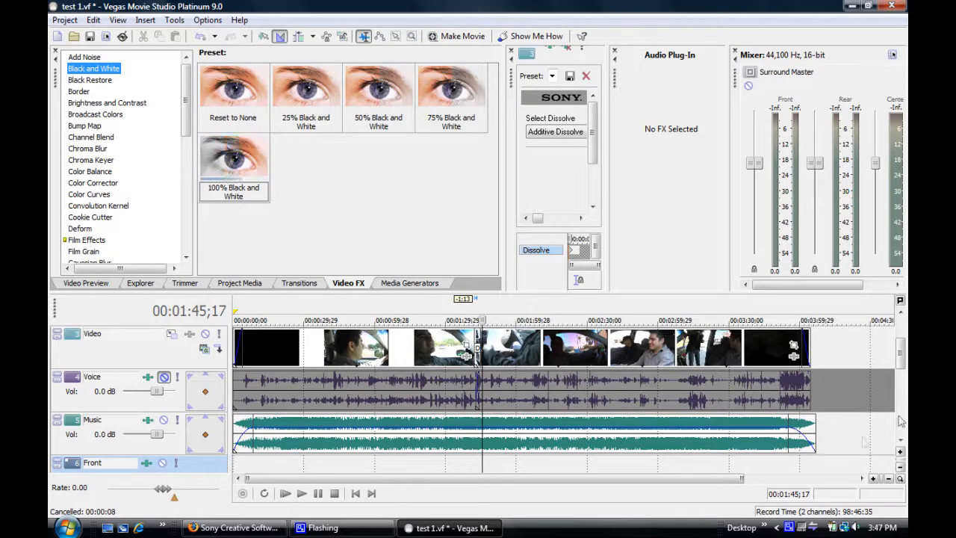
{"action": "mouse_move", "coordinate": [902, 358]}
{"action": "left_mouse_down"}
{"action": "mouse_move", "coordinate": [903, 341]}
{"action": "mouse_move", "coordinate": [904, 361]}
{"action": "left_mouse_up"}
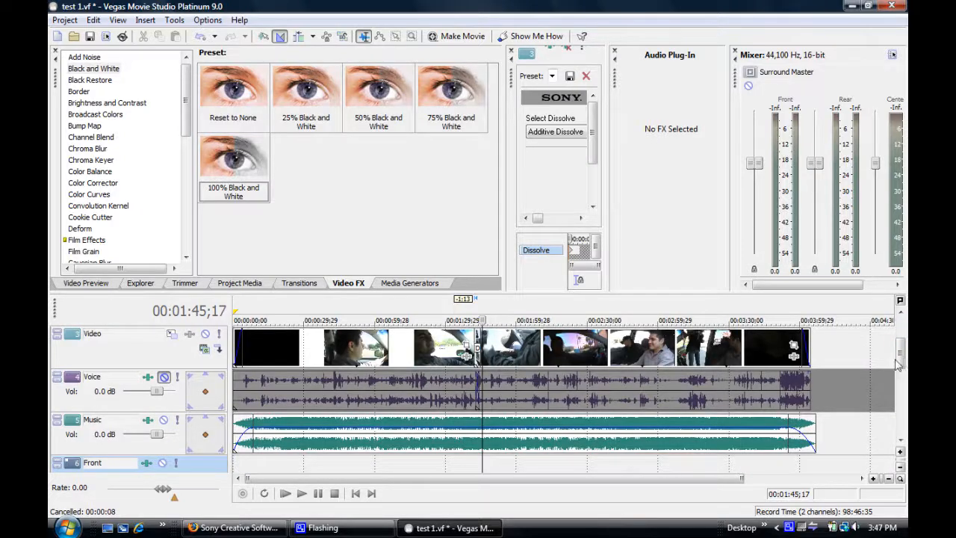